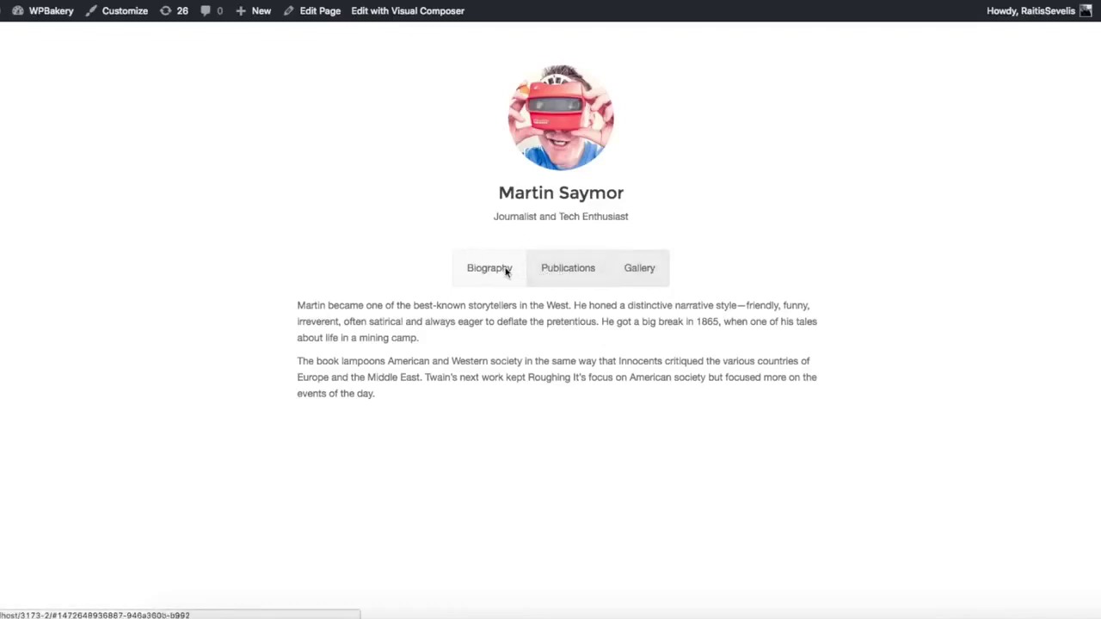
Preview the live page's Publications, Gallery and Biography tabs
click(552, 270)
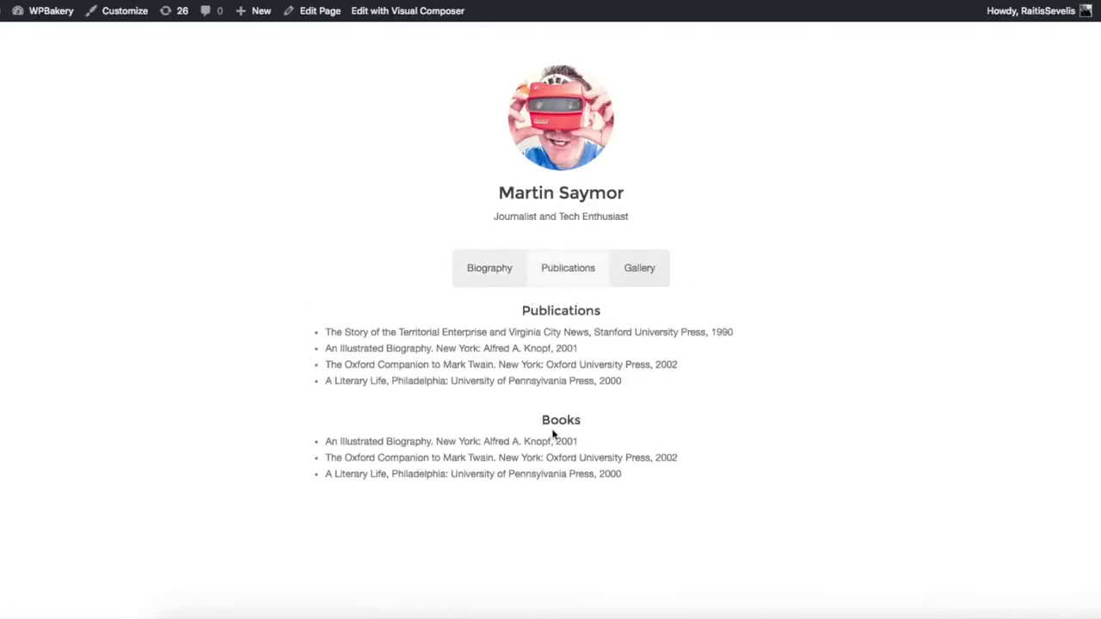
click(635, 277)
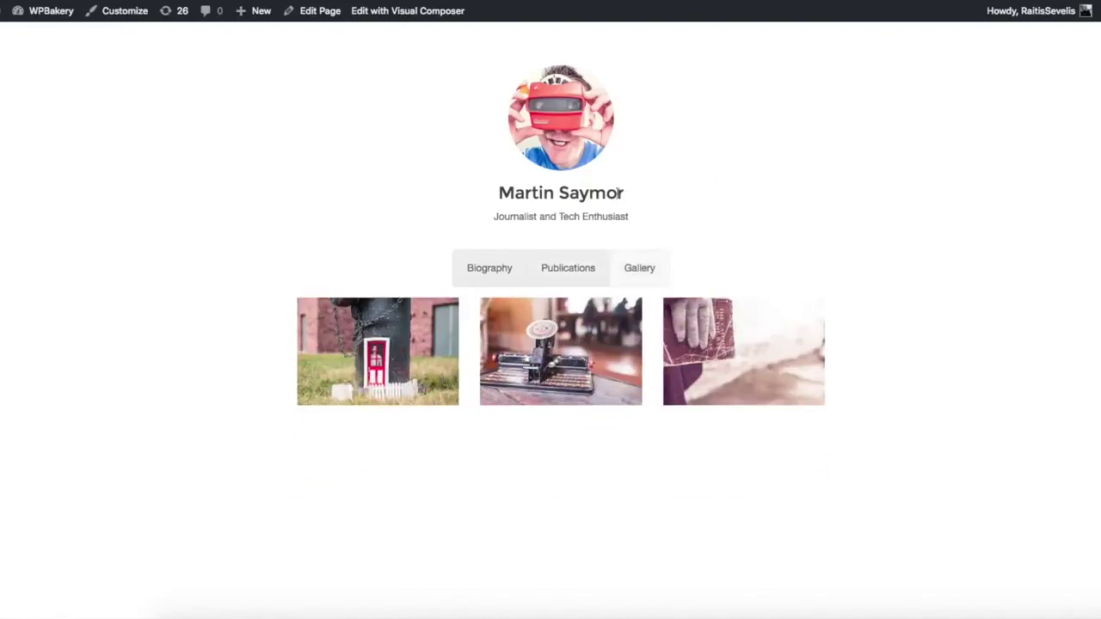
click(491, 269)
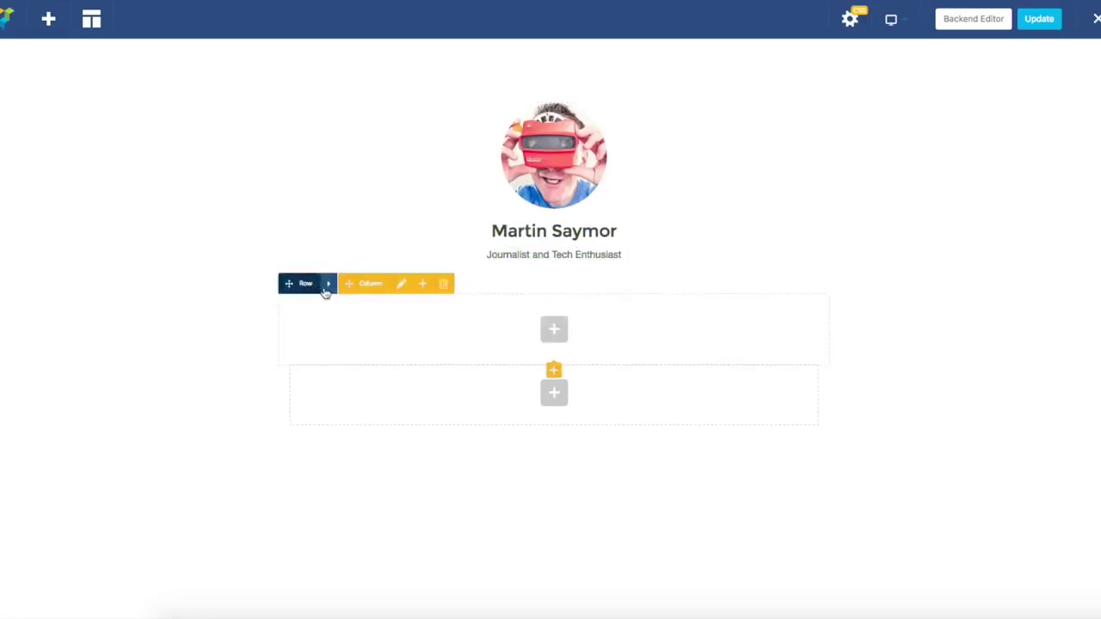
Search the empty row's element list for 'tab' and insert a Tabs element
click(554, 330)
text(tab)
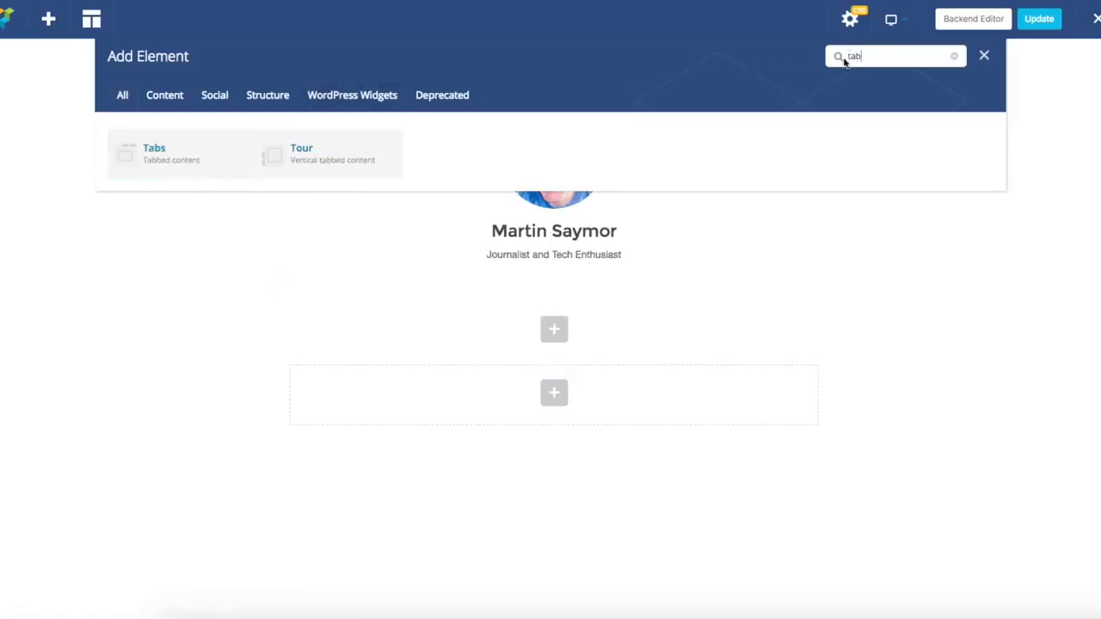
click(182, 163)
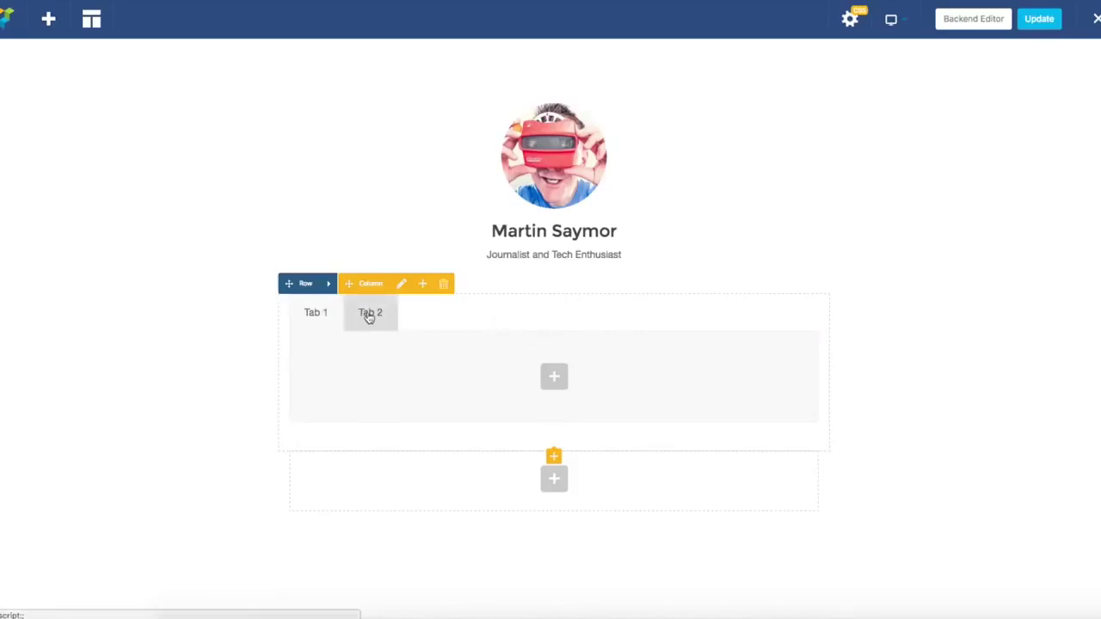
Add a third tab to the Tabs element
click(319, 317)
click(383, 317)
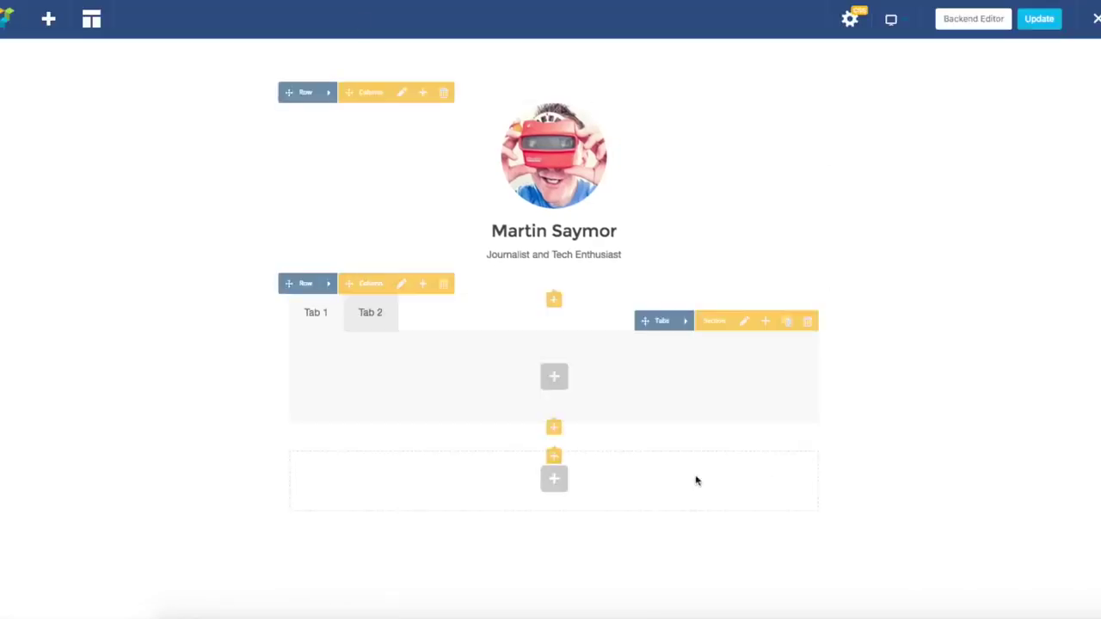
mouse_move(694, 325)
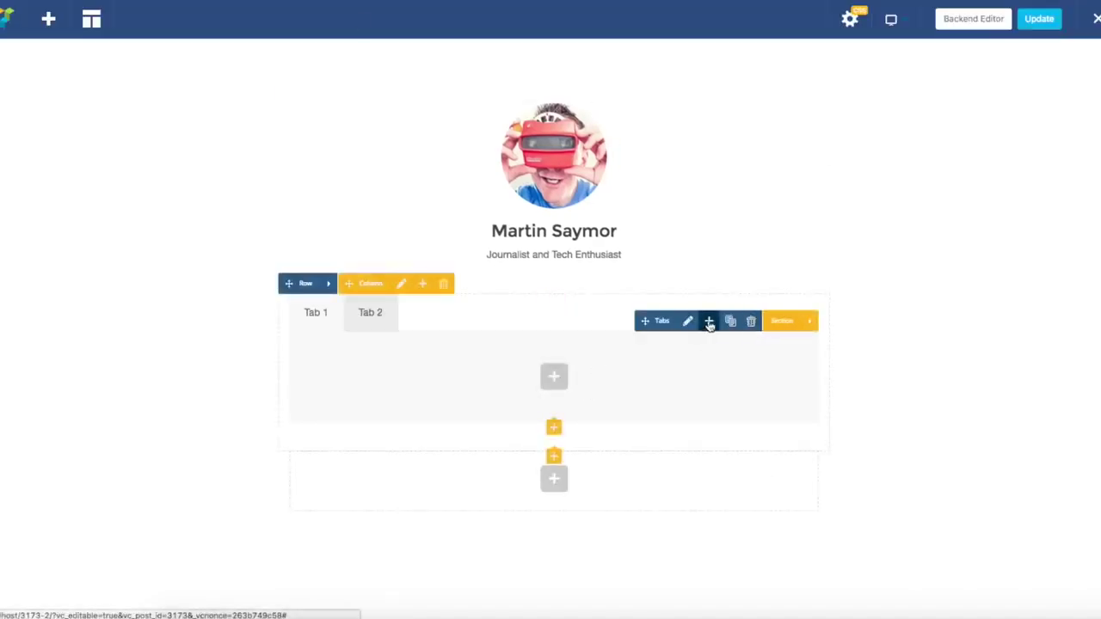
click(708, 323)
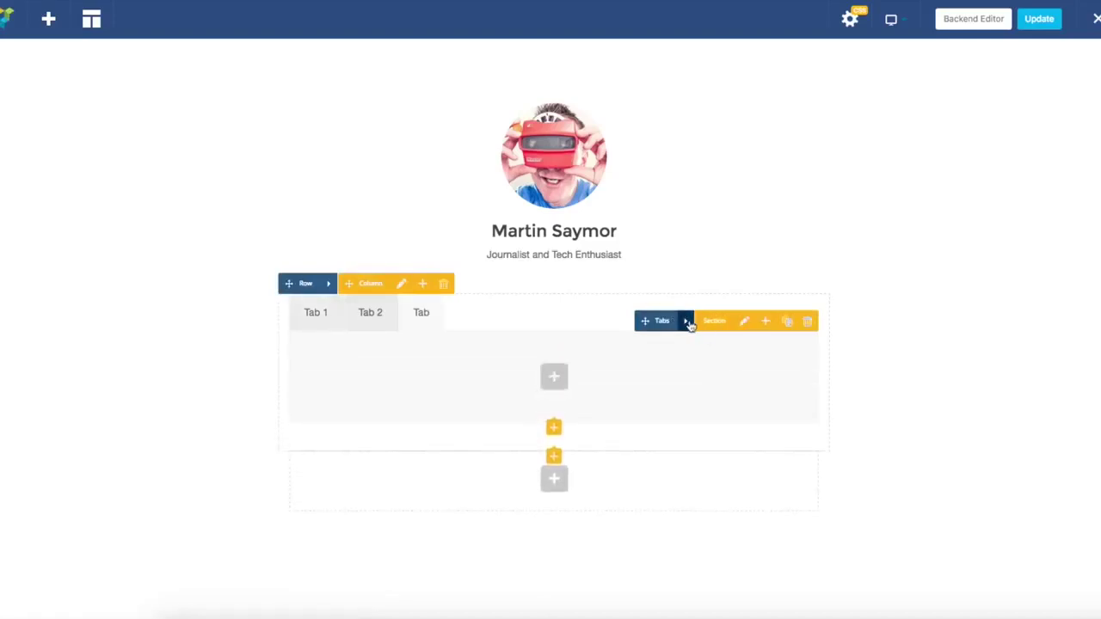
mouse_move(684, 324)
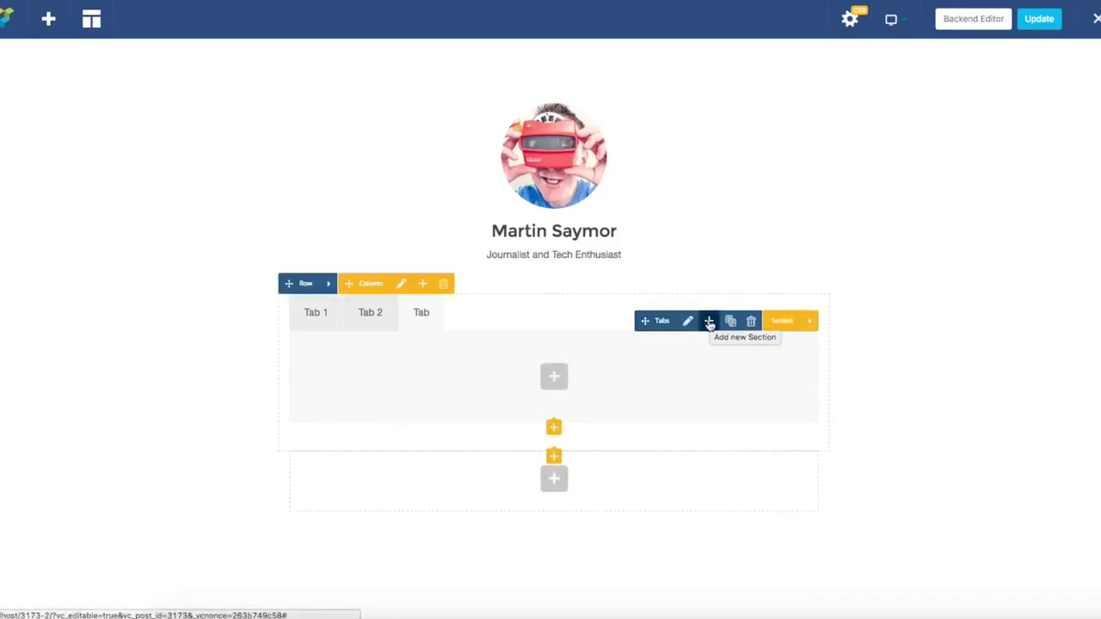
Drag the new tab ahead of Tab 1 so it comes first
click(323, 317)
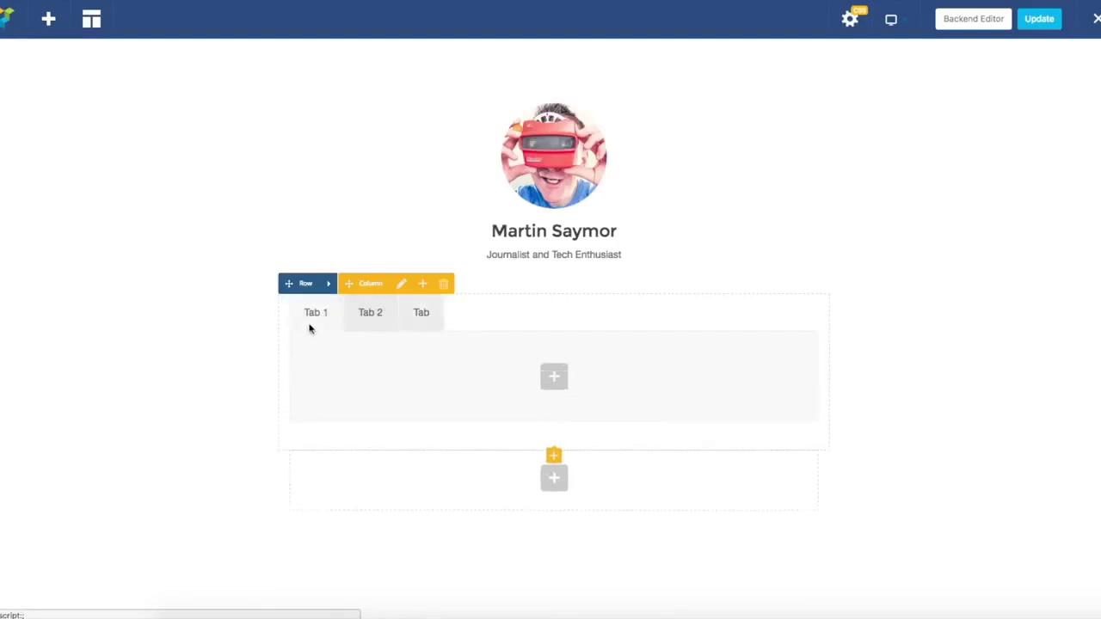
click(366, 319)
click(419, 314)
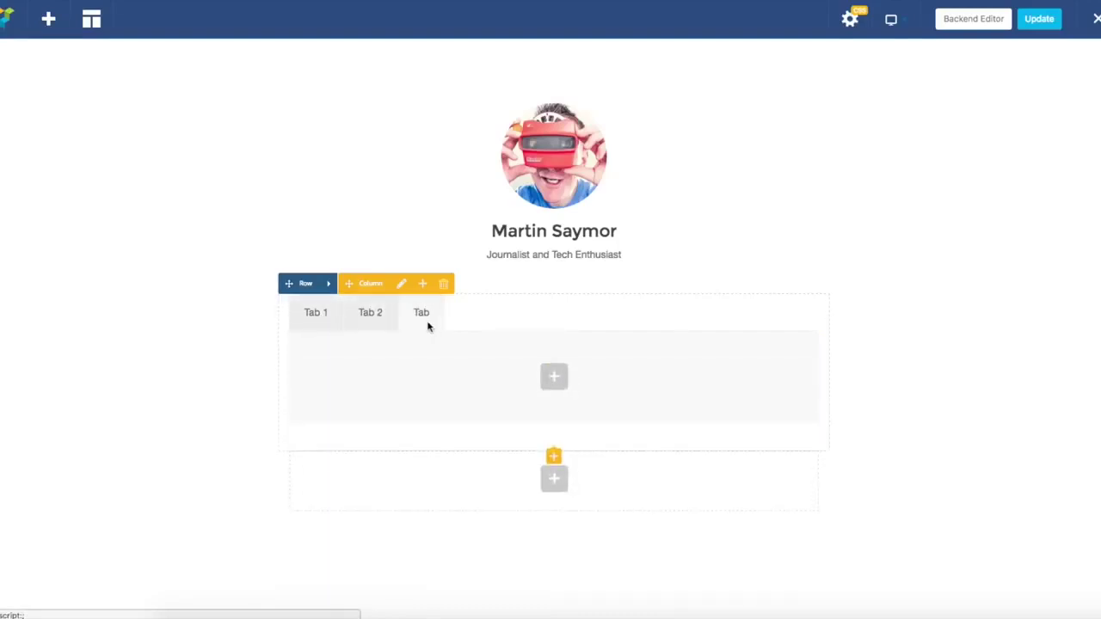
drag(423, 315, 369, 314)
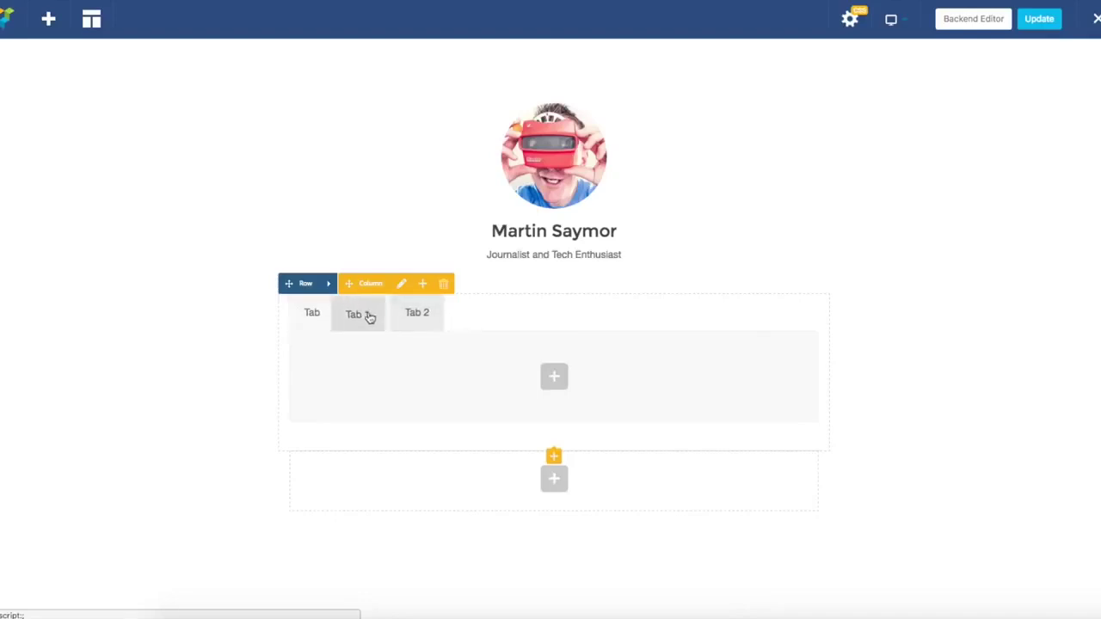
mouse_move(690, 359)
Retitle the first tab section 'Biography' and save
click(744, 321)
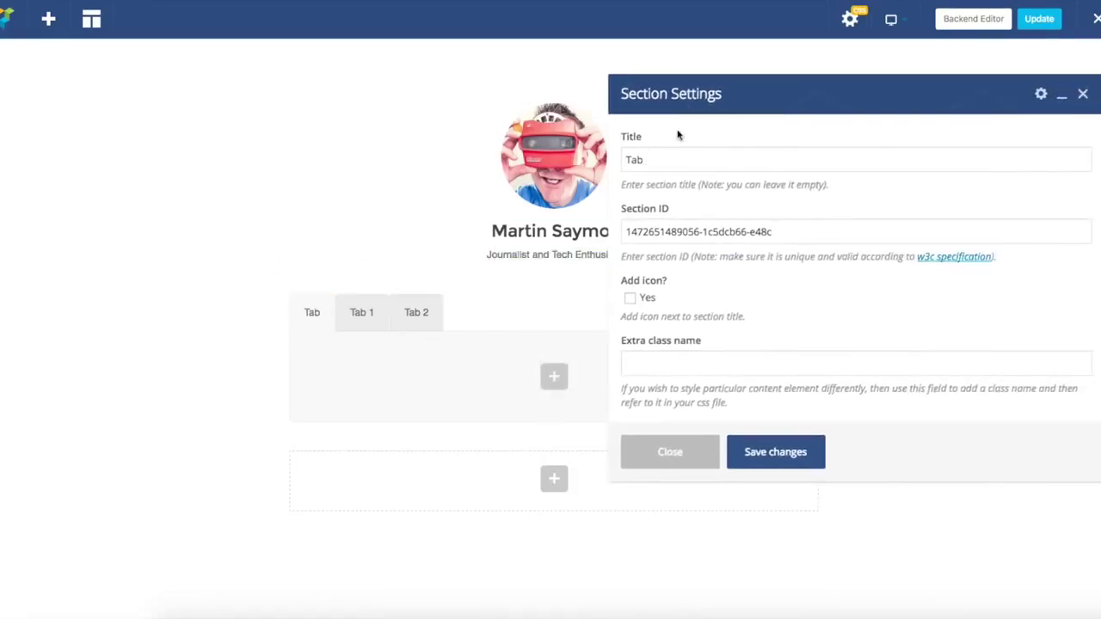
double_click(666, 161)
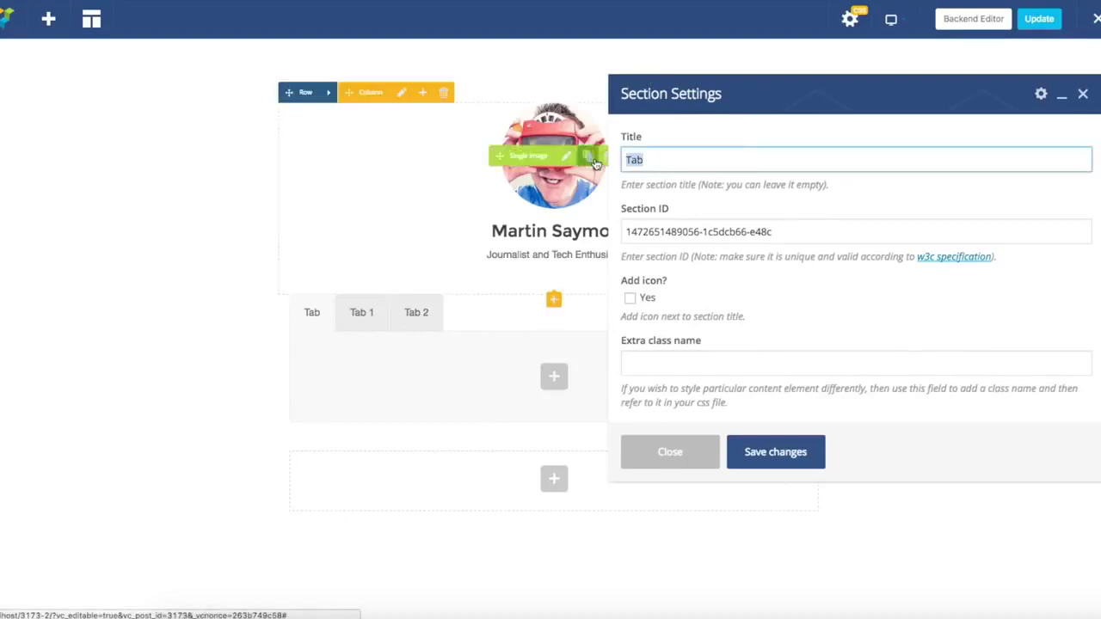
text(Biography)
click(777, 456)
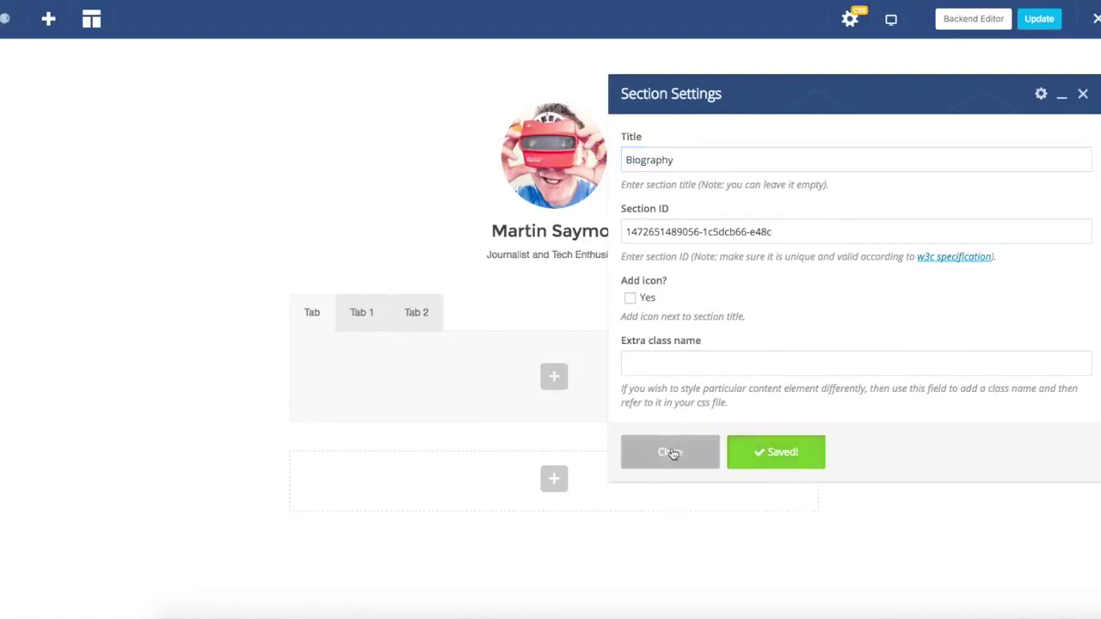
click(670, 453)
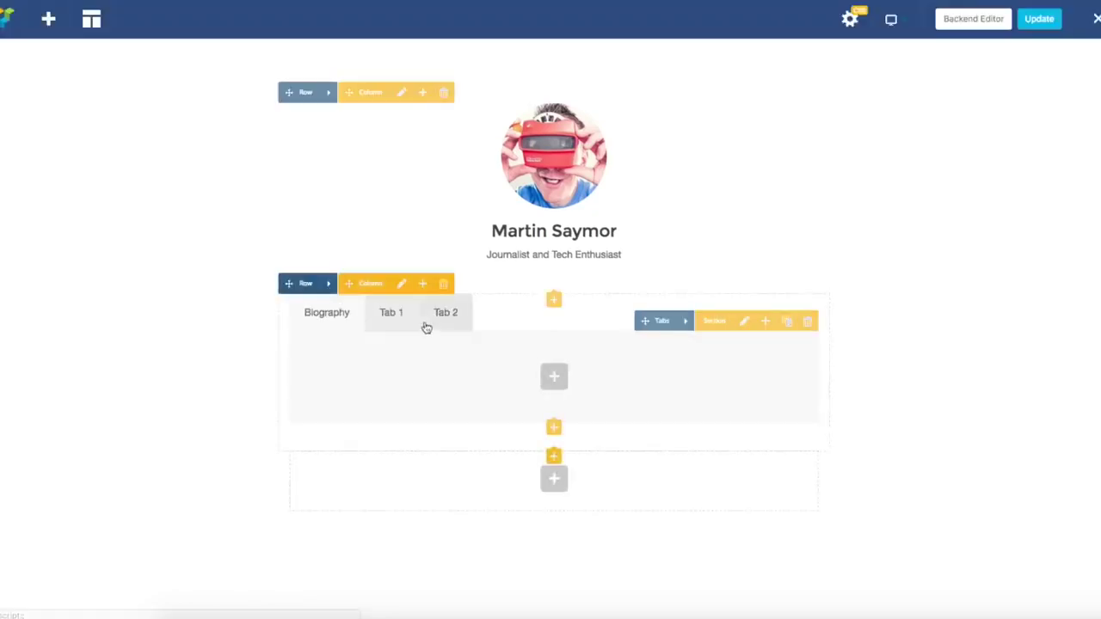
Rename Tab 1 to 'Publications' and save its section settings
click(387, 316)
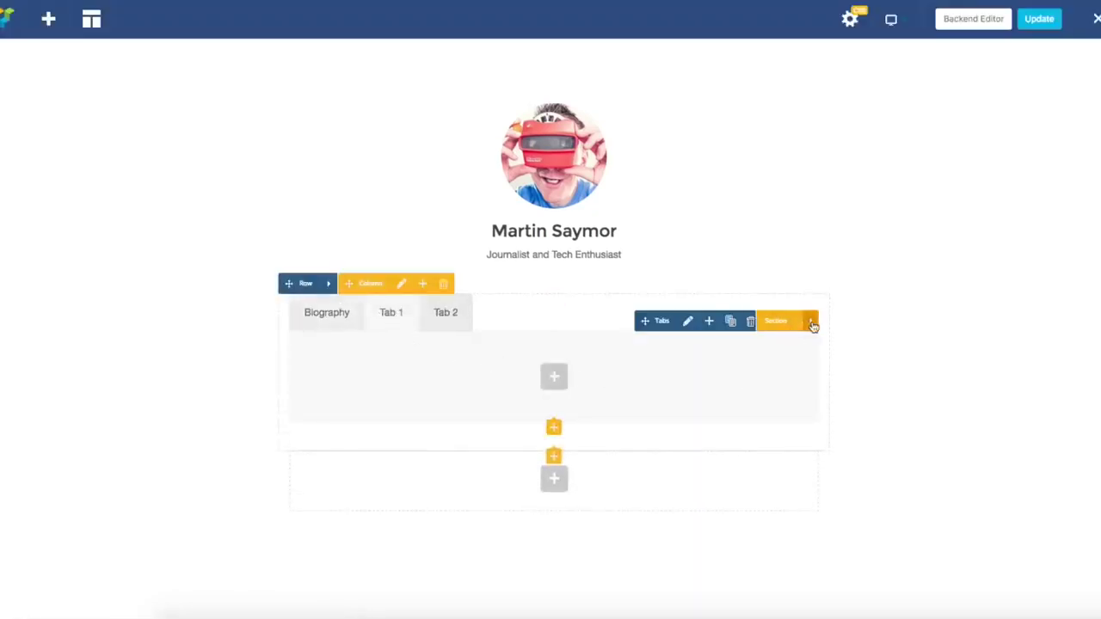
mouse_move(812, 325)
click(742, 323)
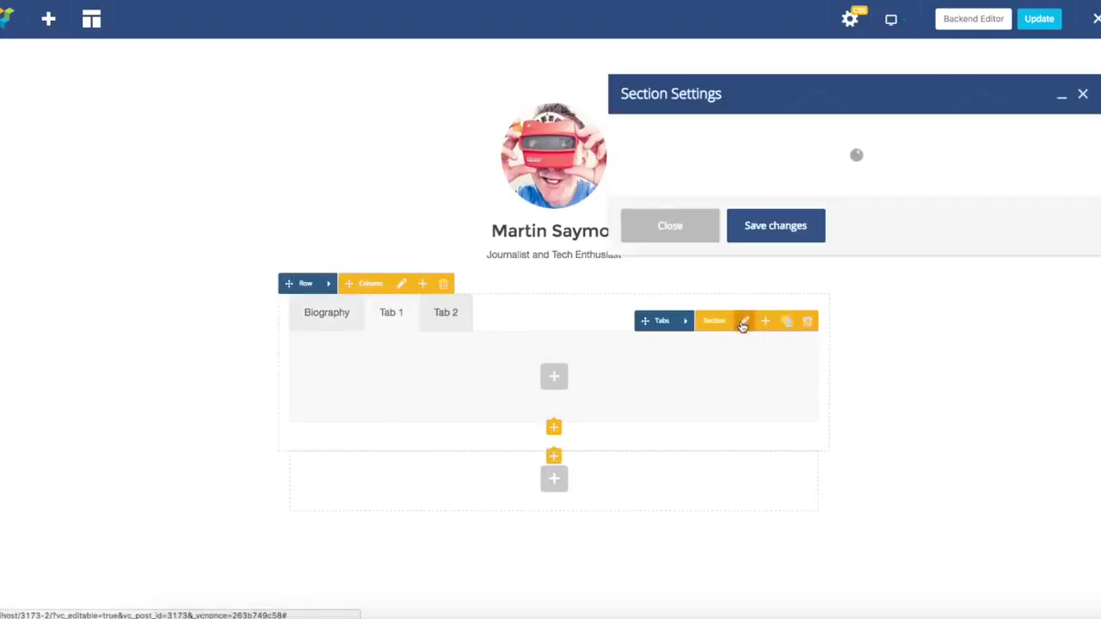
click(641, 160)
triple_click(640, 160)
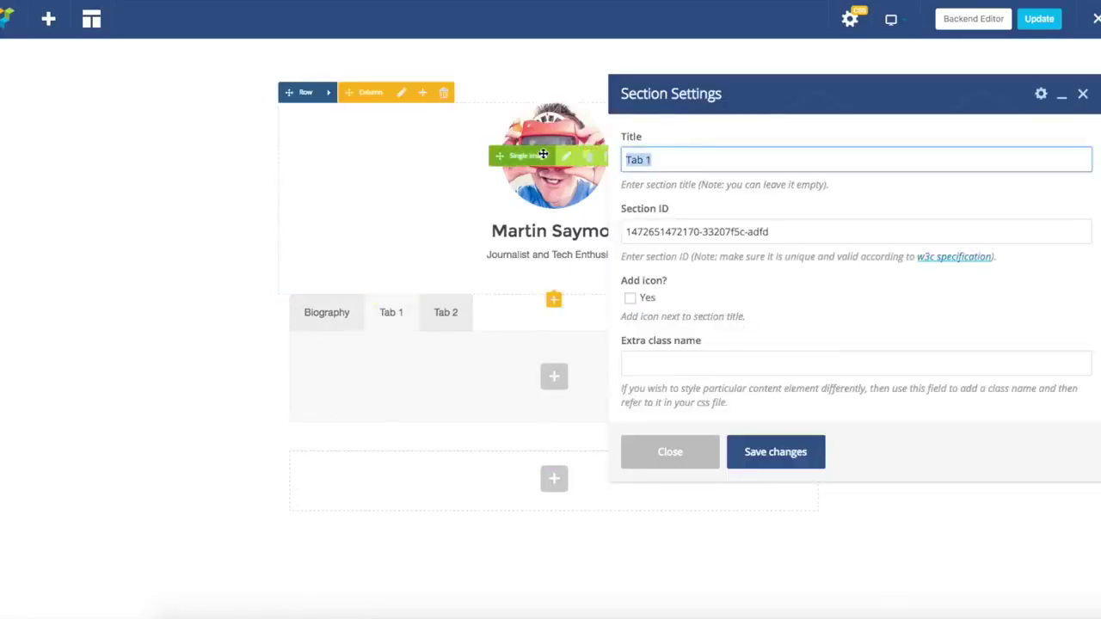
text(Publications)
click(764, 456)
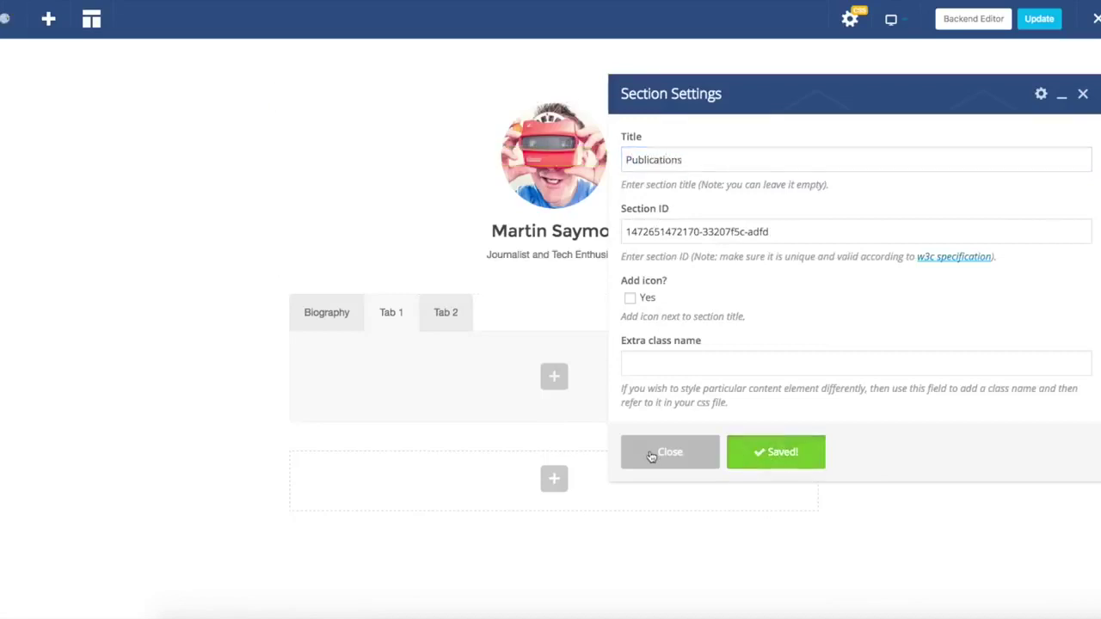
click(669, 453)
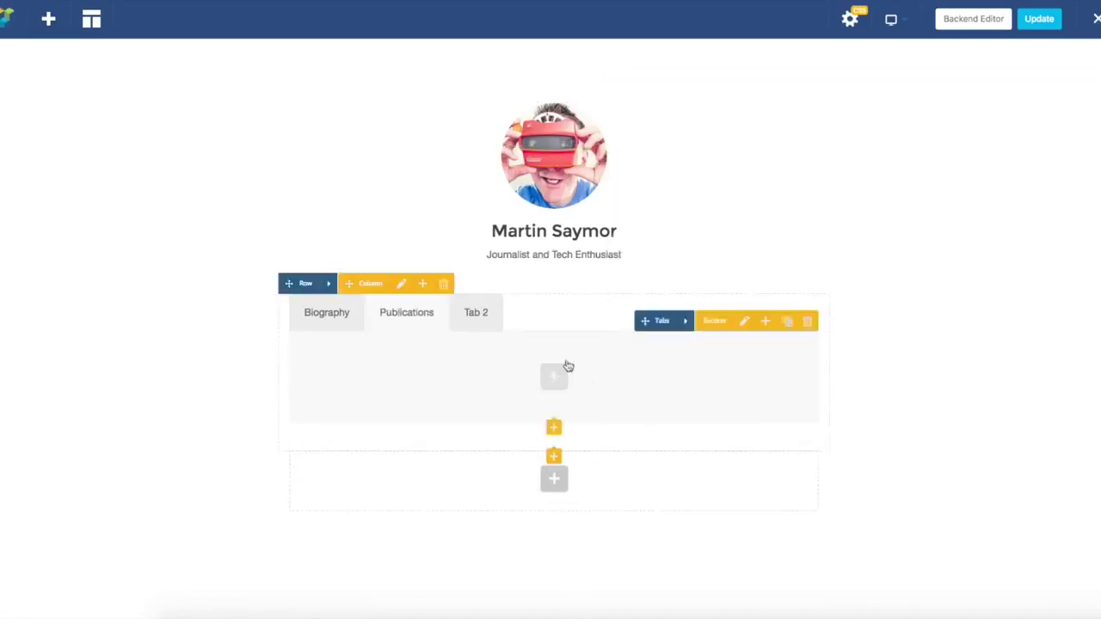
click(744, 325)
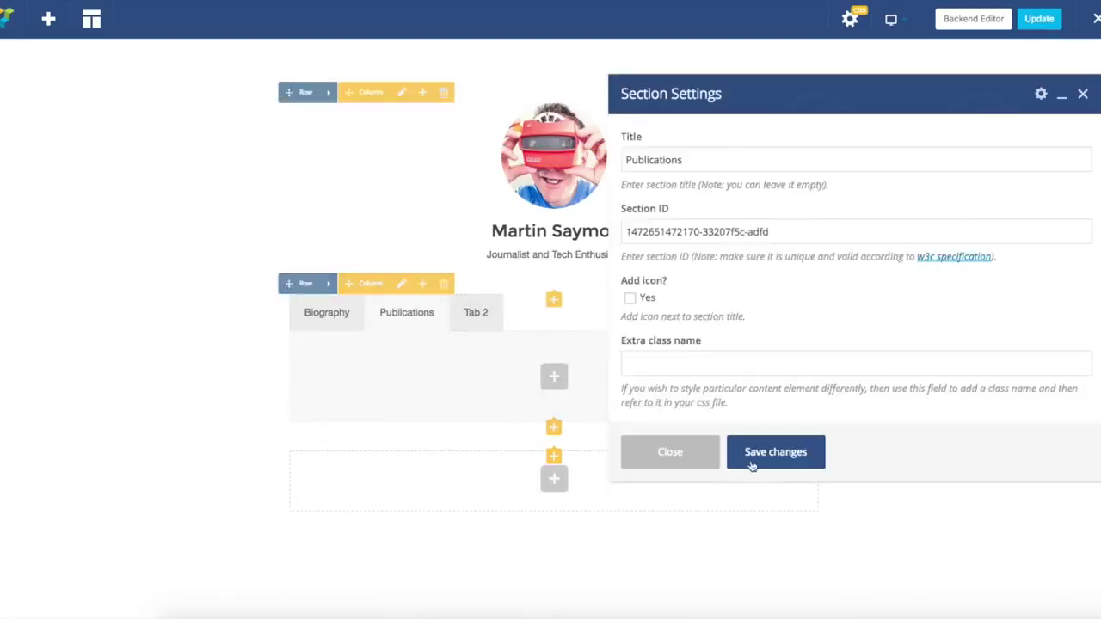
click(776, 452)
Rename Tab 2 to 'Gallery', then check the Publications and Biography tabs
click(476, 312)
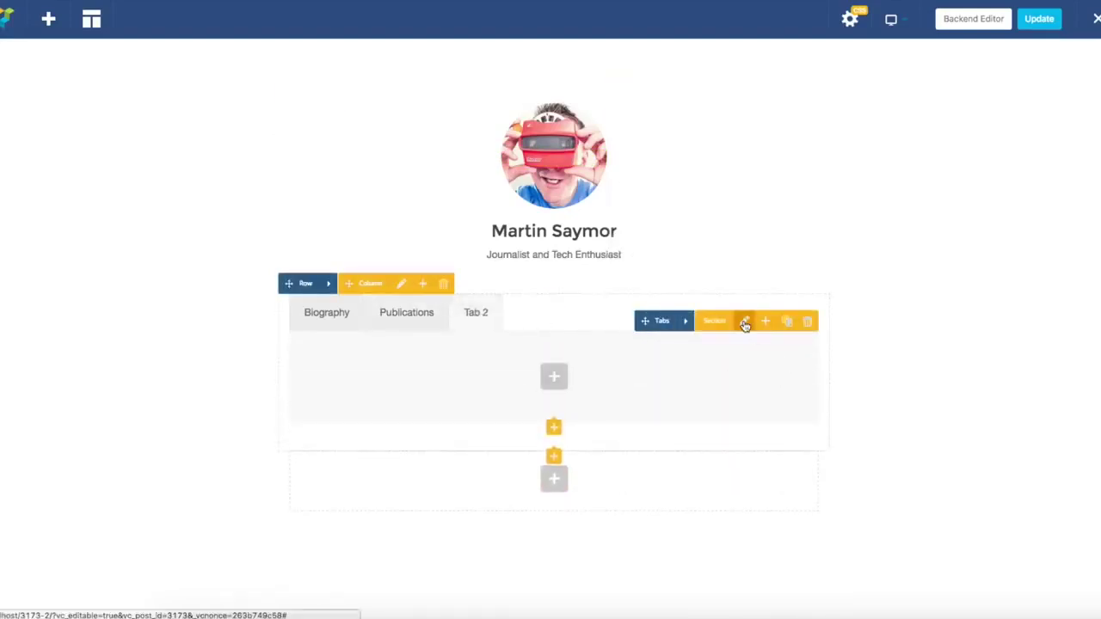
click(744, 325)
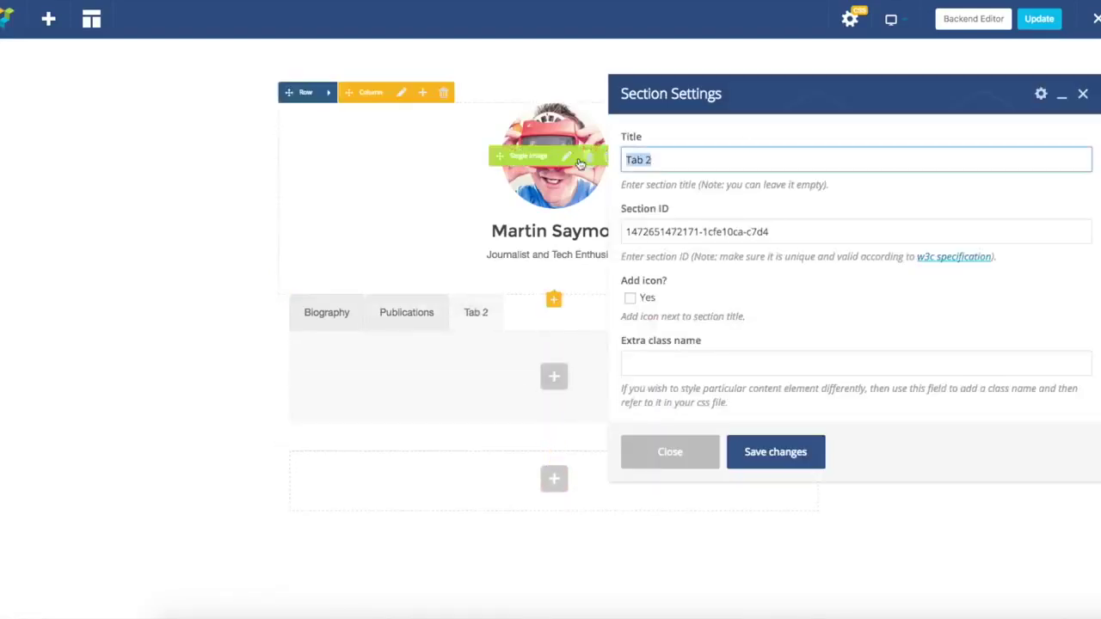
text(Gallery)
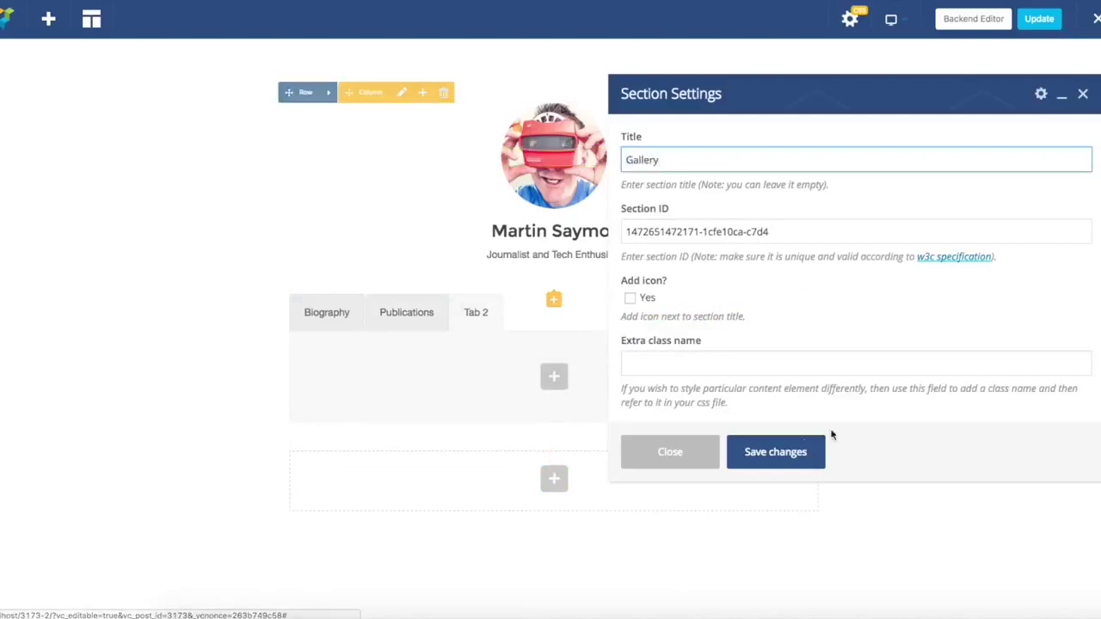
click(749, 454)
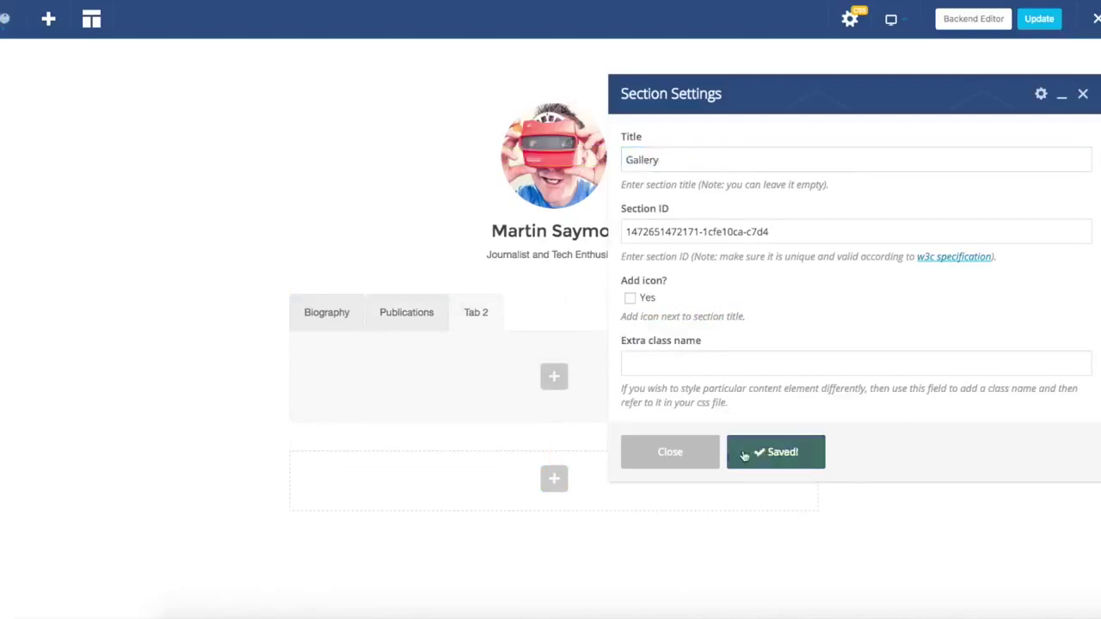
click(670, 454)
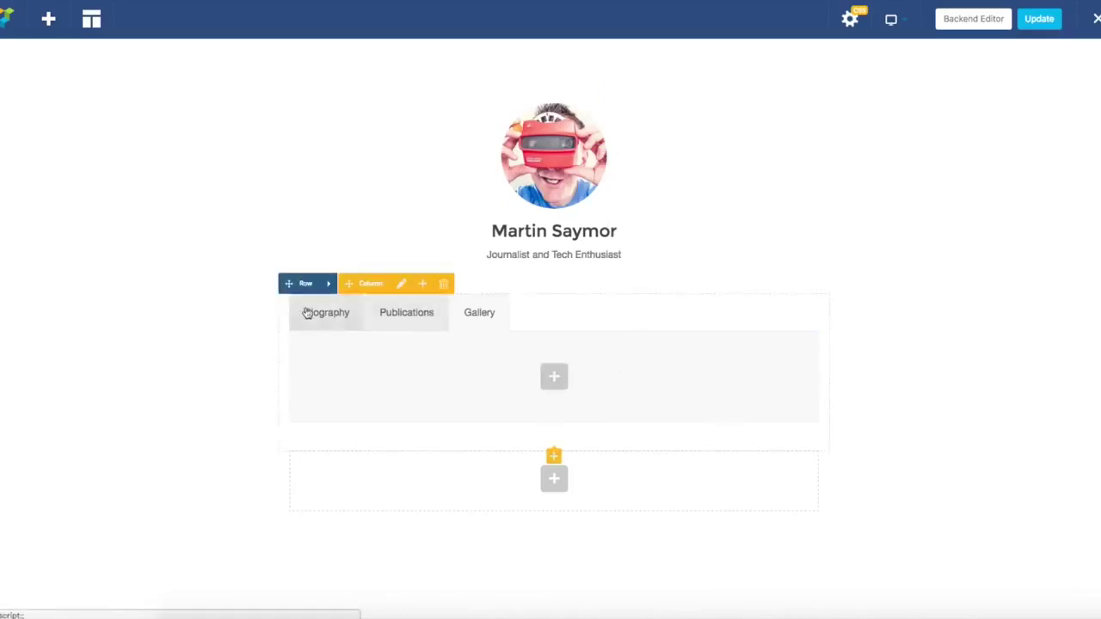
click(405, 318)
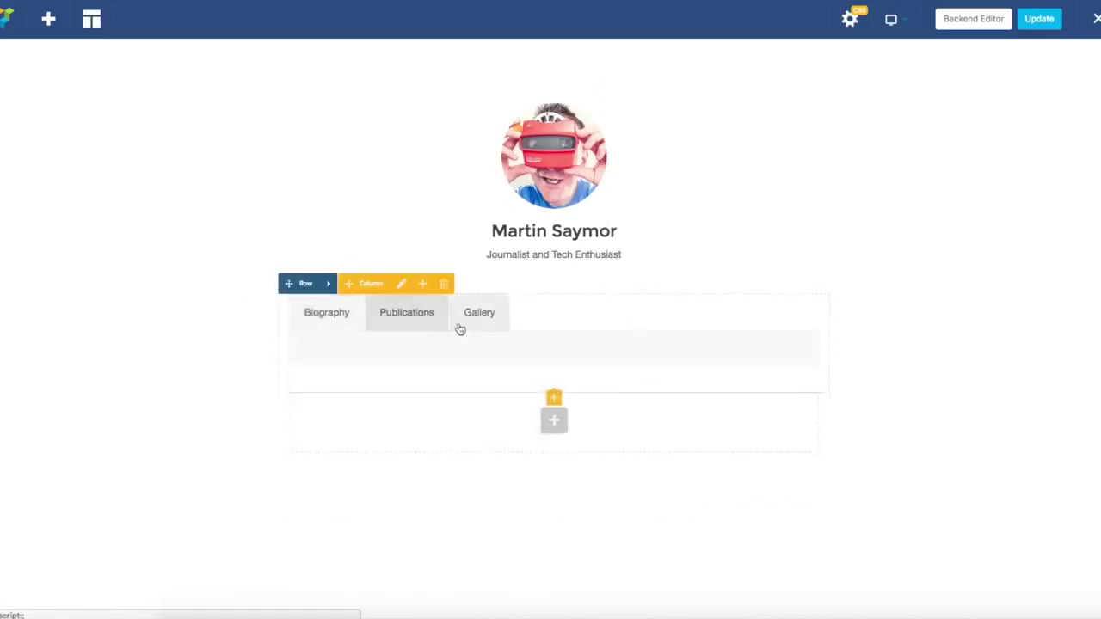
click(335, 314)
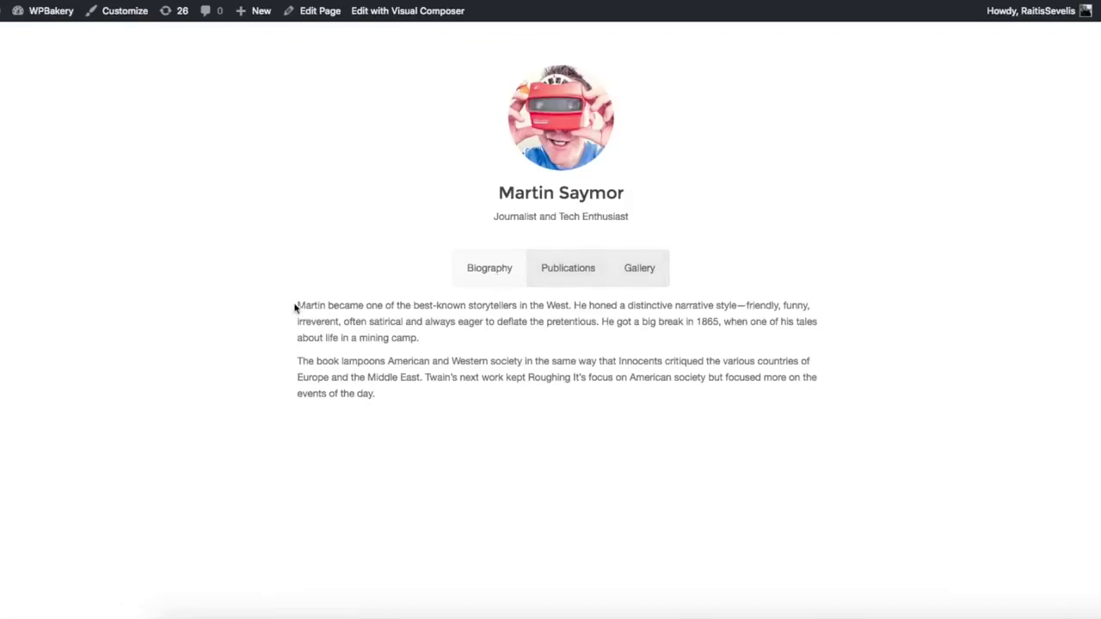
Copy the two biography paragraphs from the live page into a new Biography Text Block
drag(298, 307, 377, 392)
key(ctrl+c)
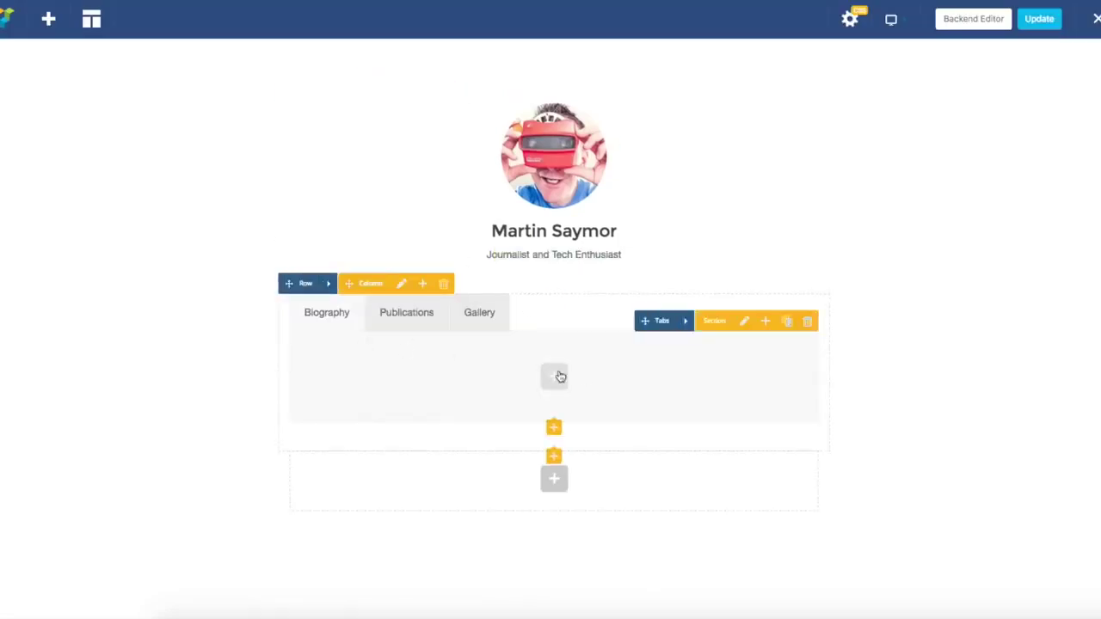
click(555, 376)
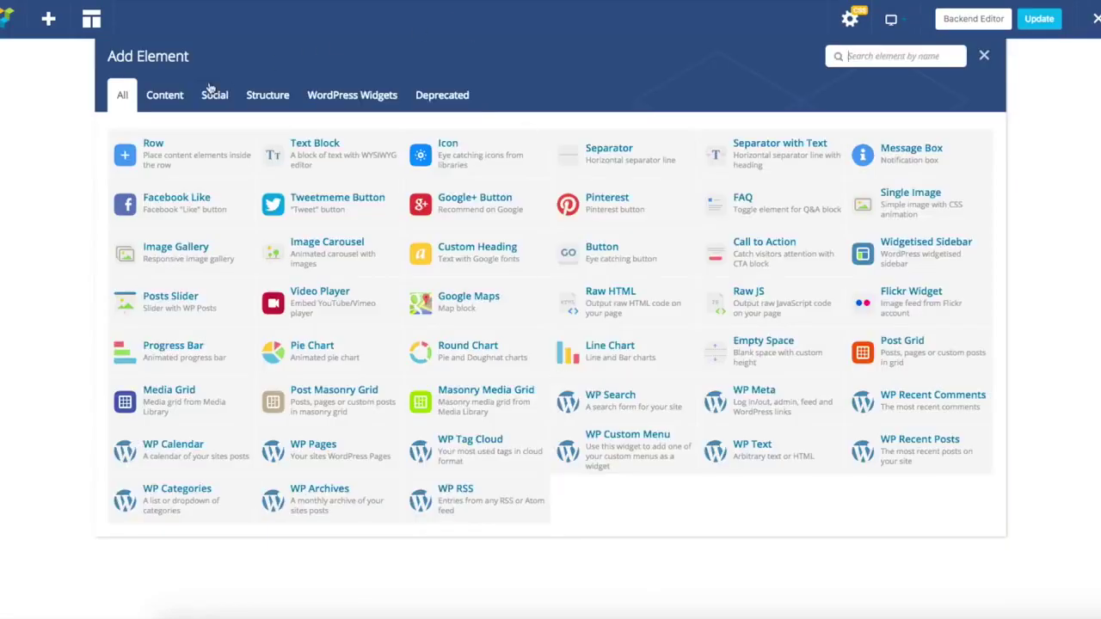
click(320, 158)
drag(671, 311, 613, 273)
key(ctrl+v)
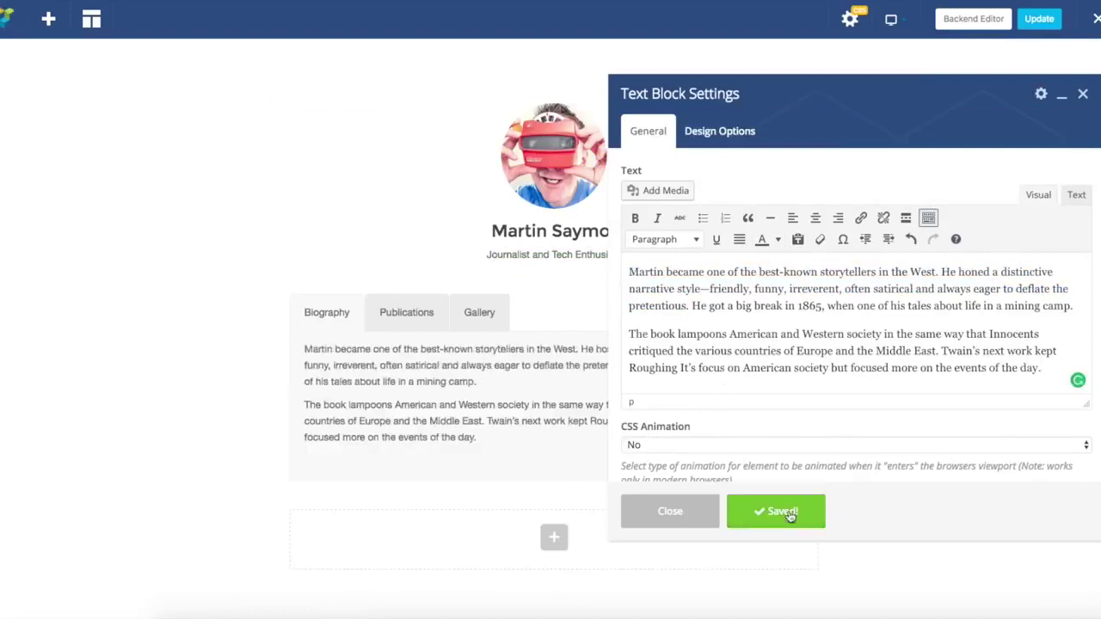
click(669, 512)
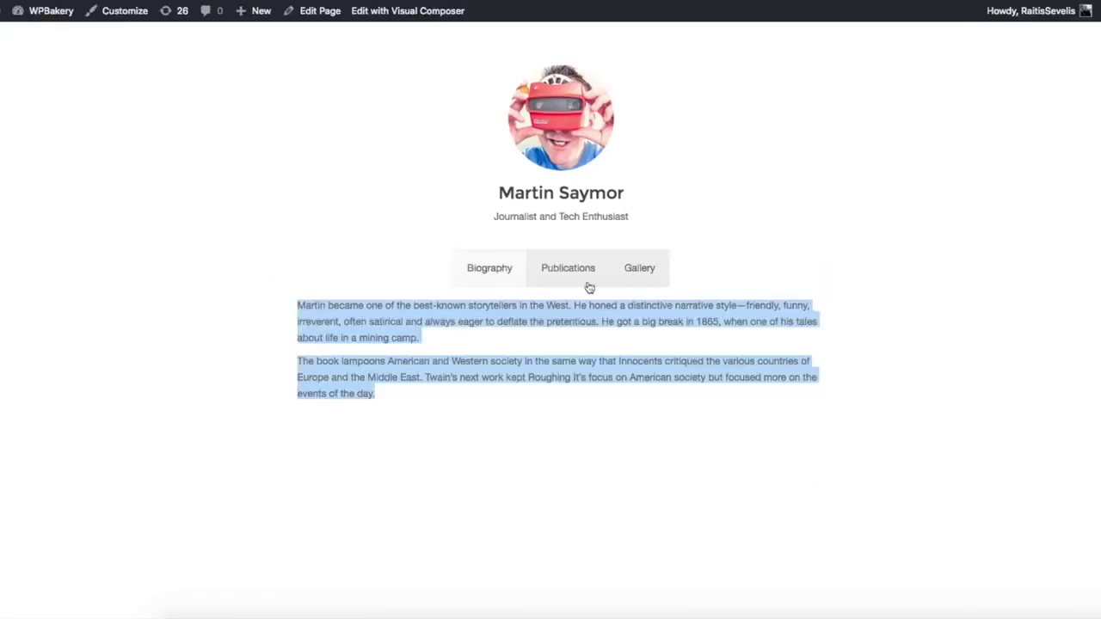
Duplicate the profile name heading and move the copy into the Publications tab
click(588, 285)
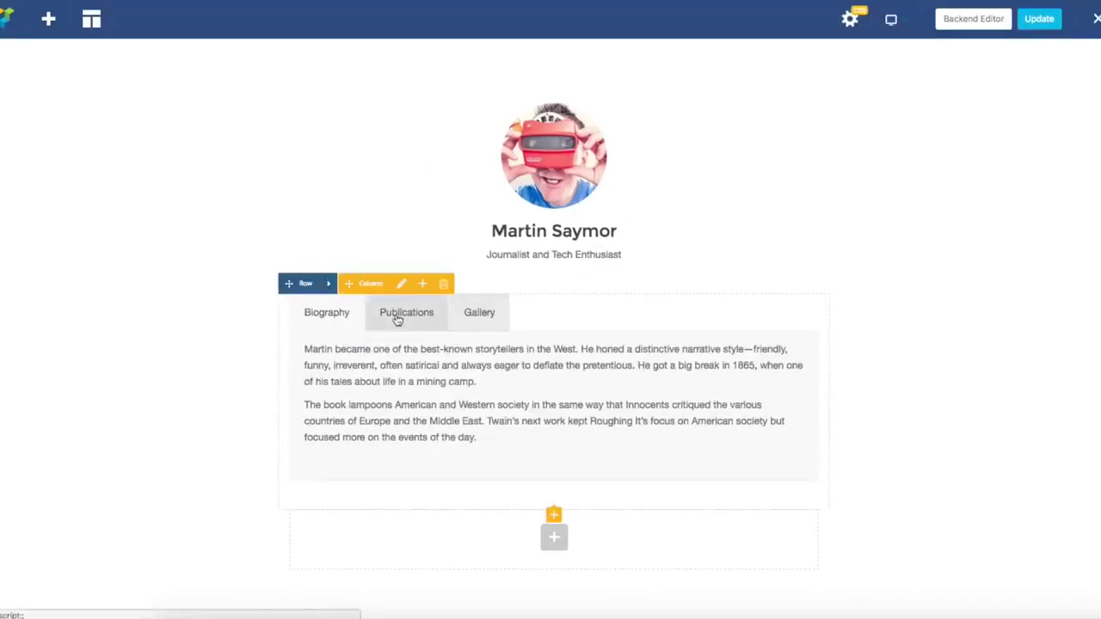
click(397, 318)
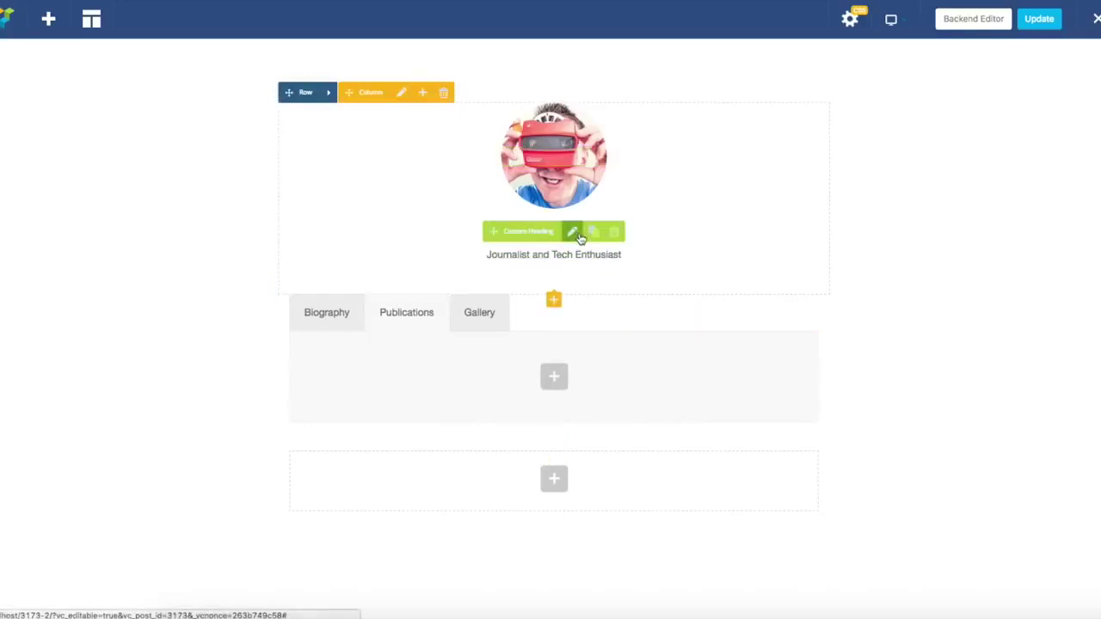
click(593, 234)
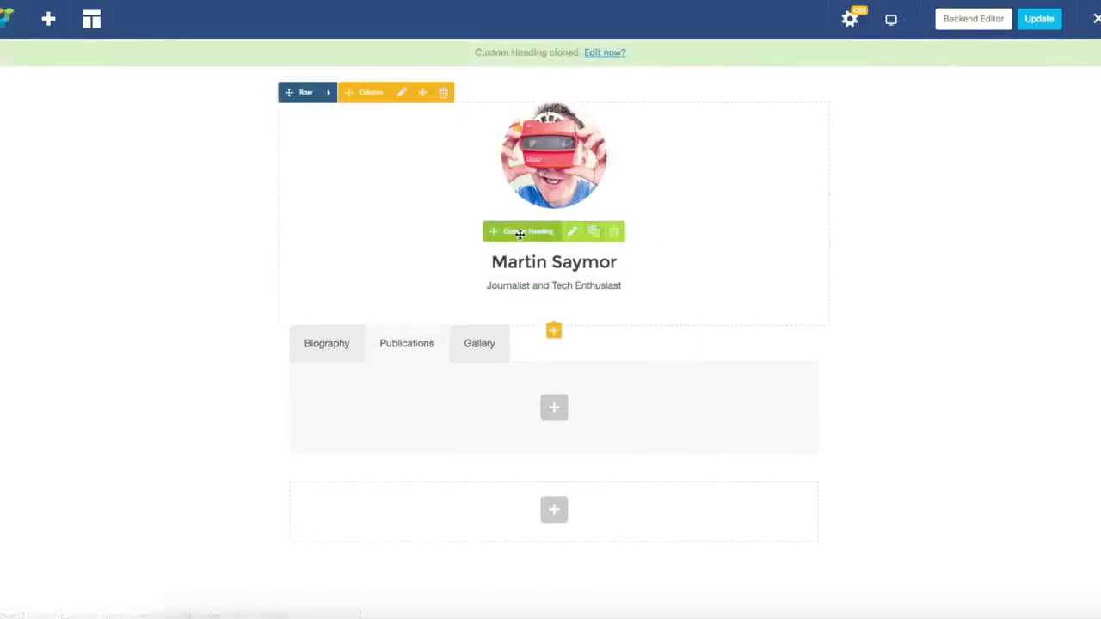
drag(516, 233, 523, 367)
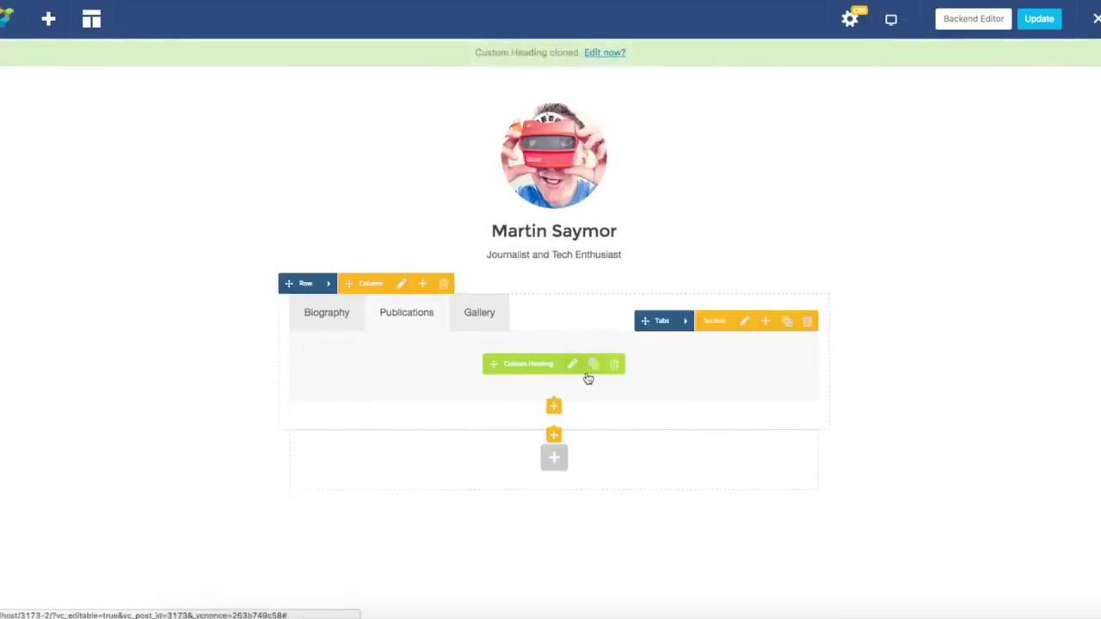
Change the copied heading to read 'Publications' with an h4 tag and save
click(573, 365)
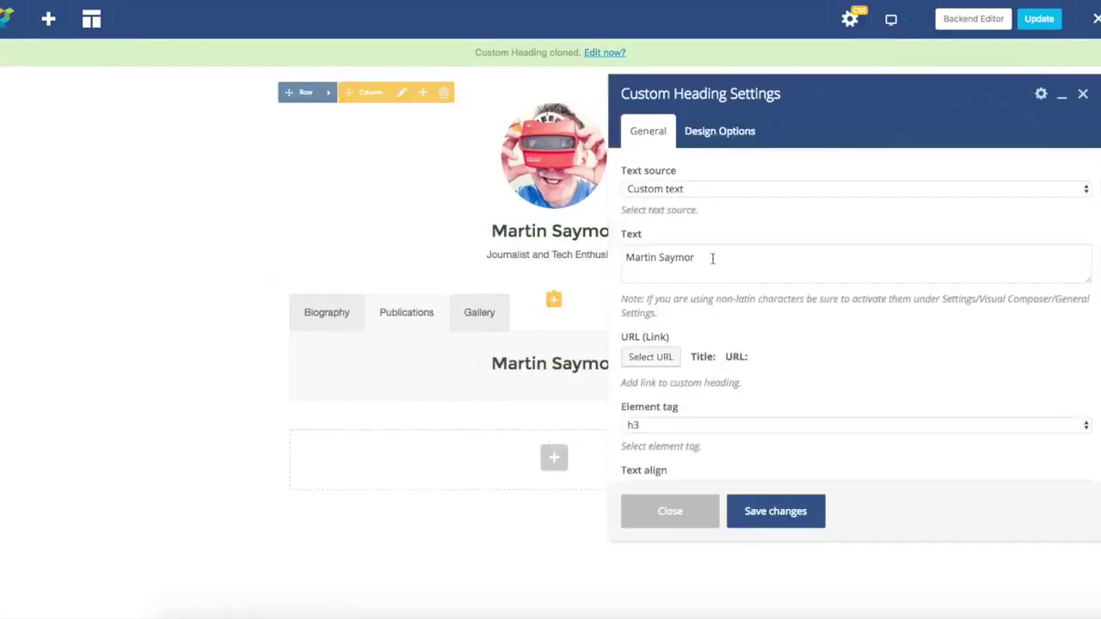
drag(710, 256, 616, 258)
text(Publications)
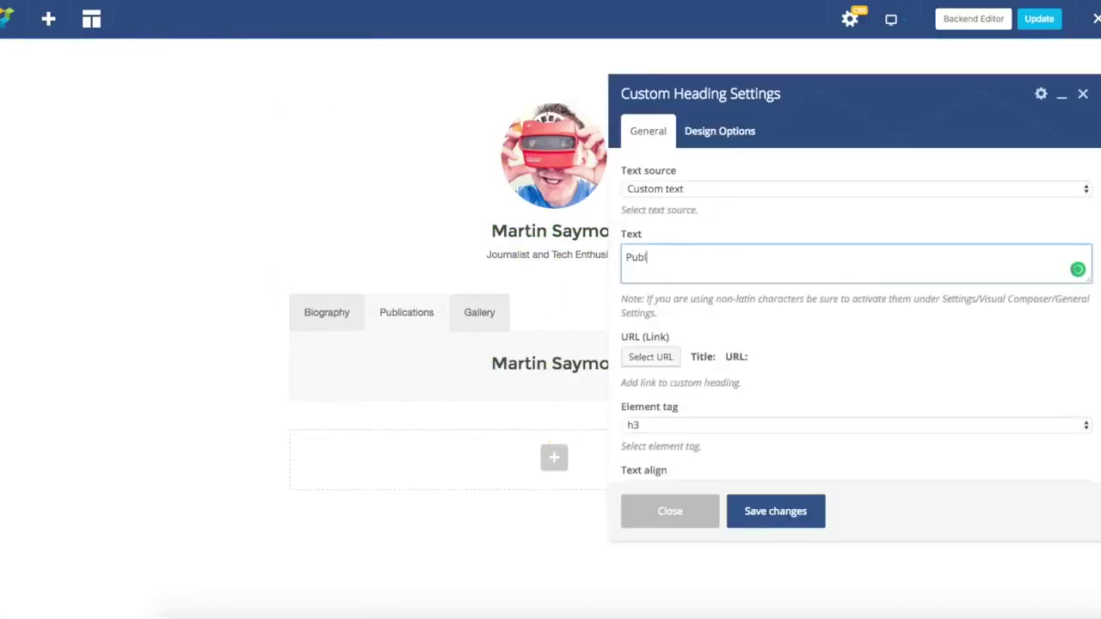
click(684, 425)
click(675, 439)
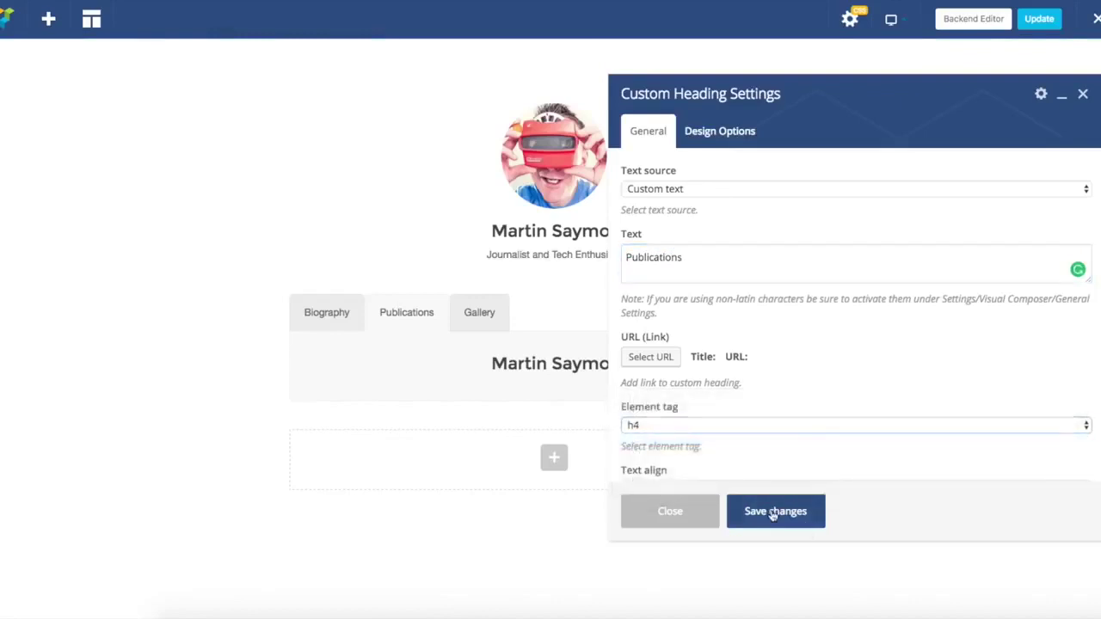
click(773, 513)
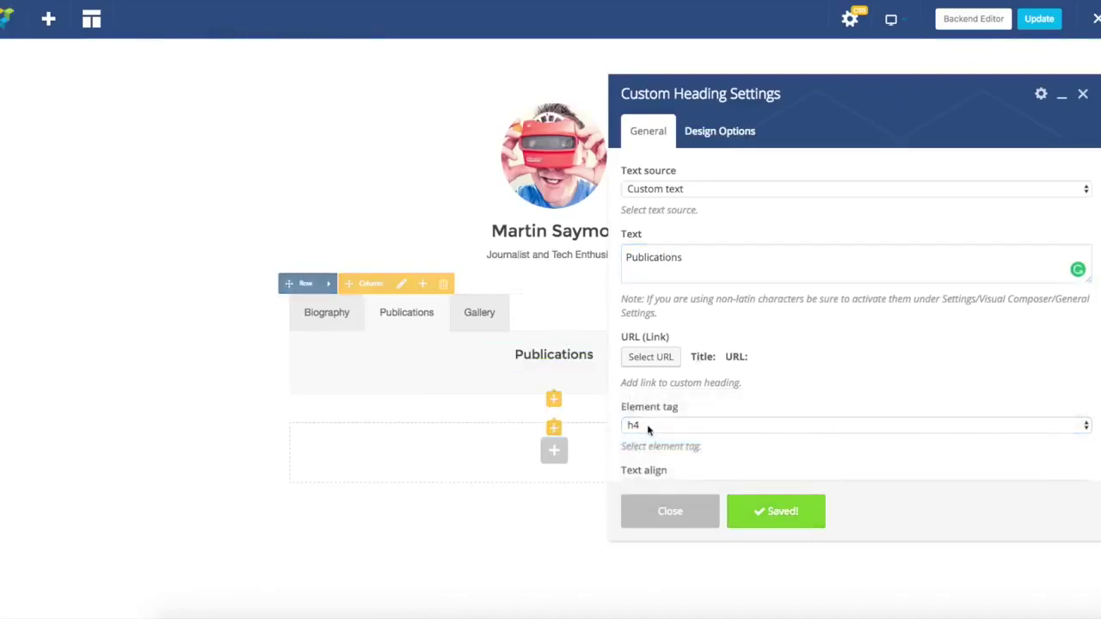
click(668, 510)
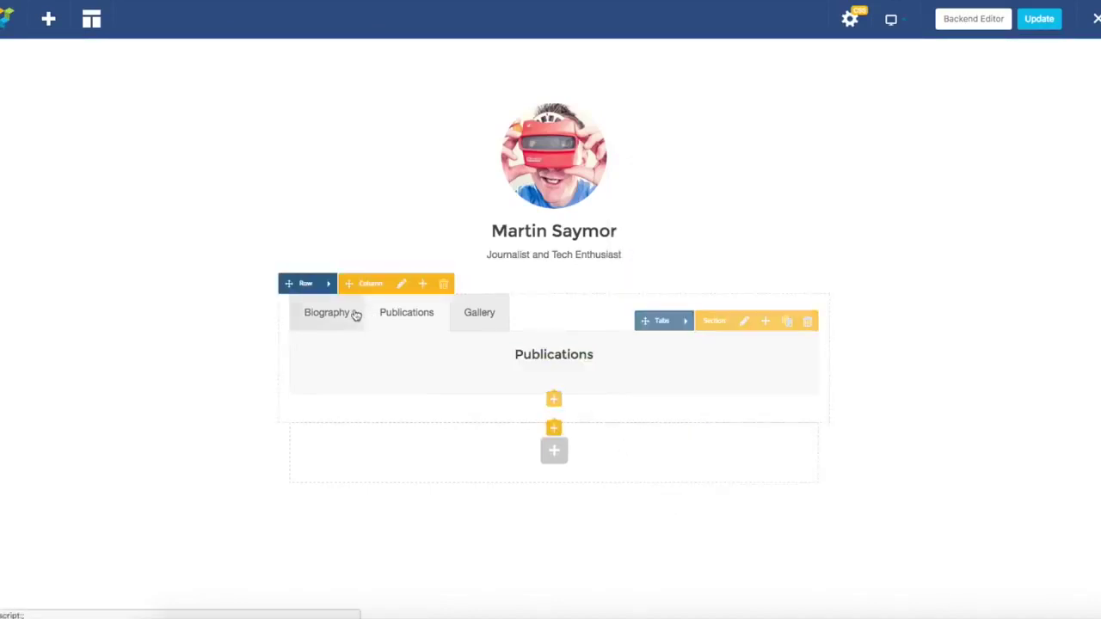
click(554, 398)
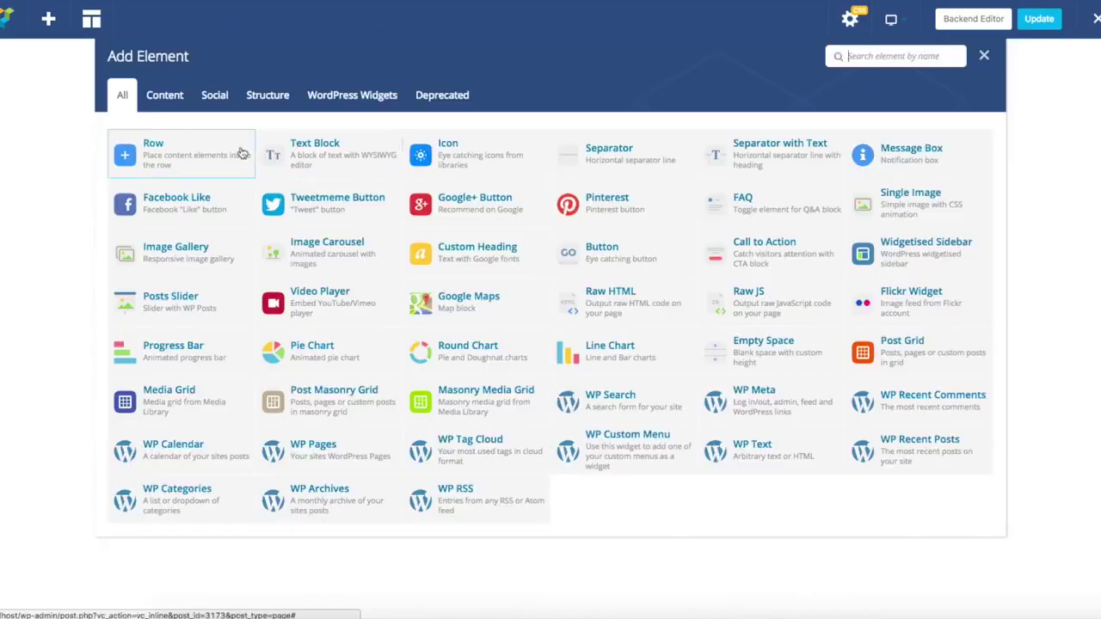
Paste the copied four-item publications list into a new Text Block under the heading
click(310, 148)
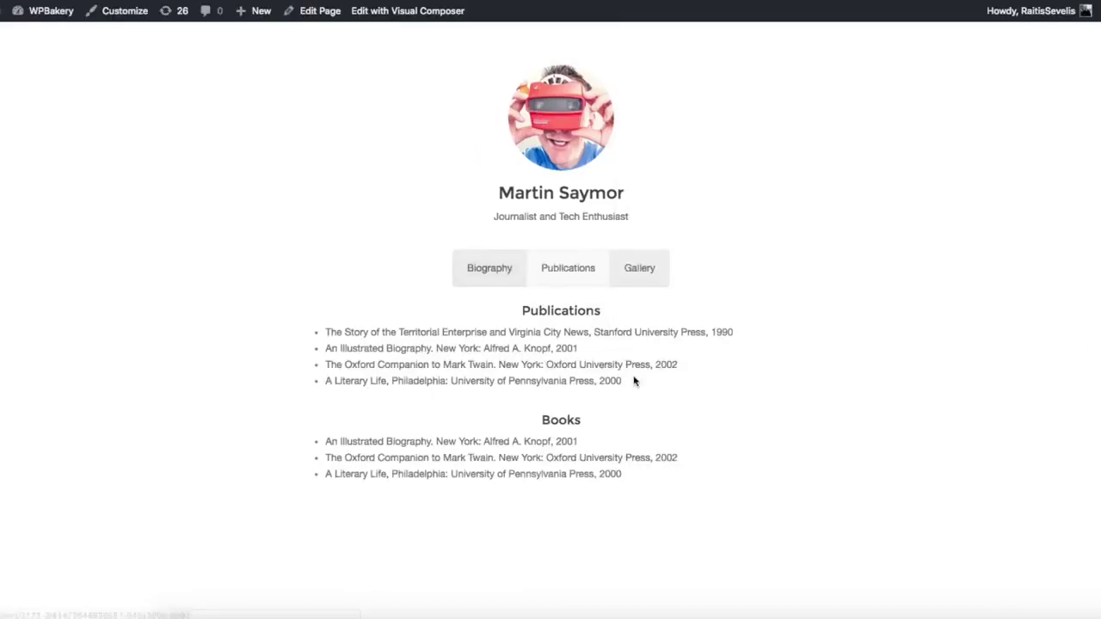
drag(634, 381, 318, 335)
key(ctrl+c)
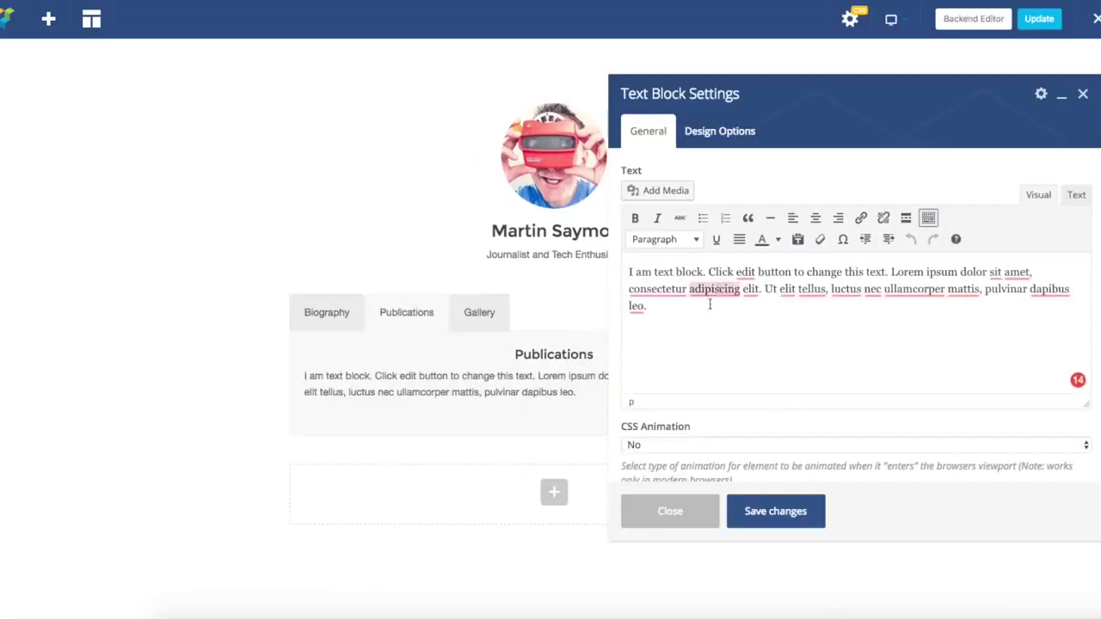
key(ctrl+a)
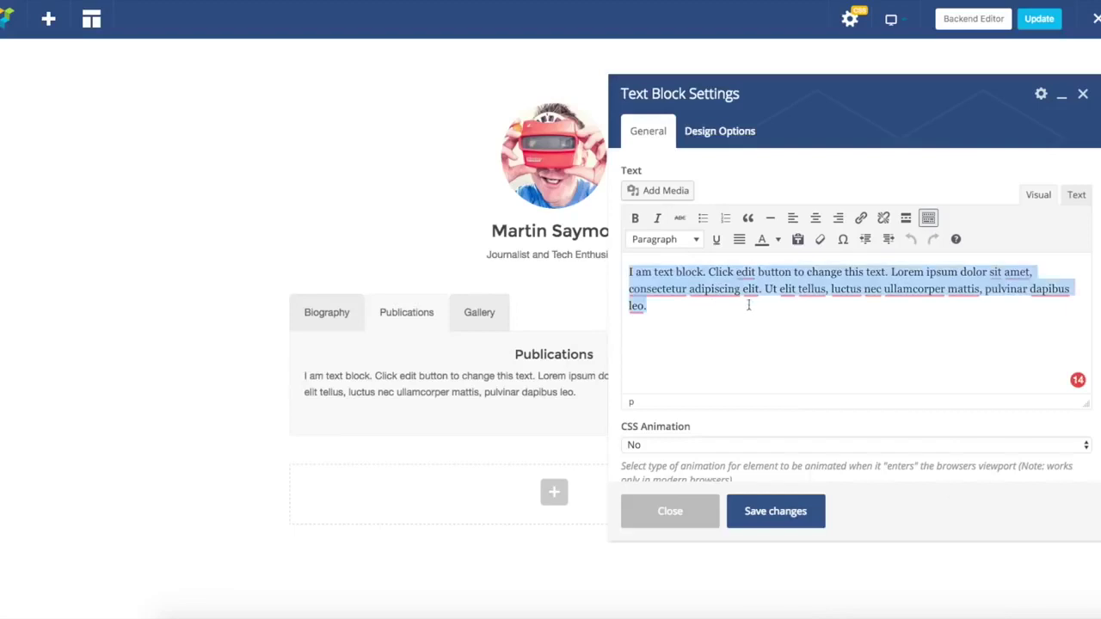
key(ctrl+v)
click(788, 513)
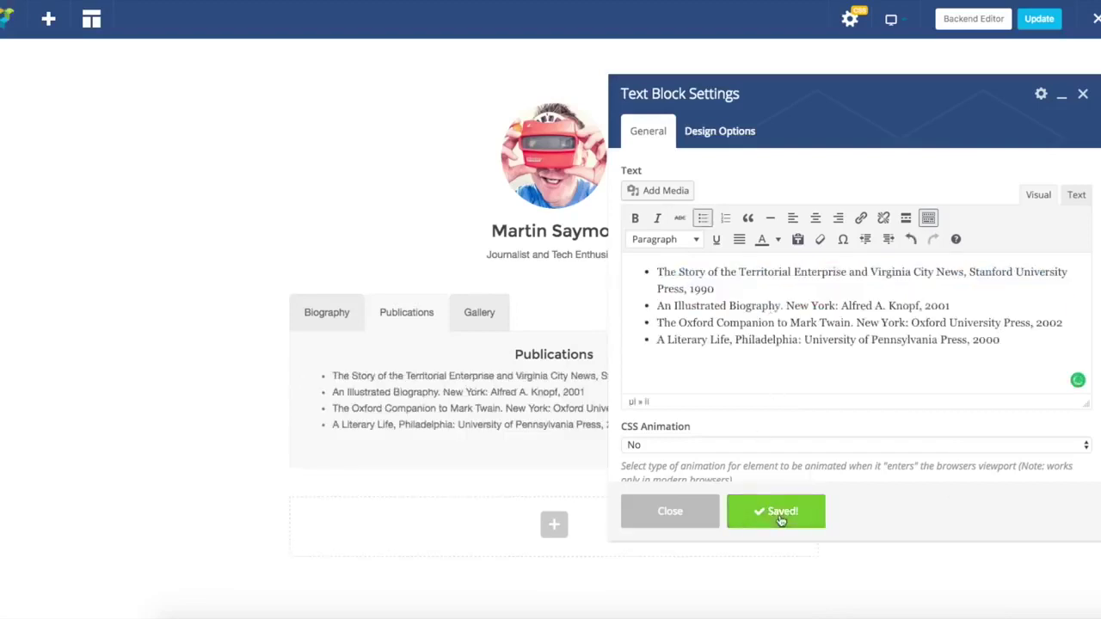
click(693, 511)
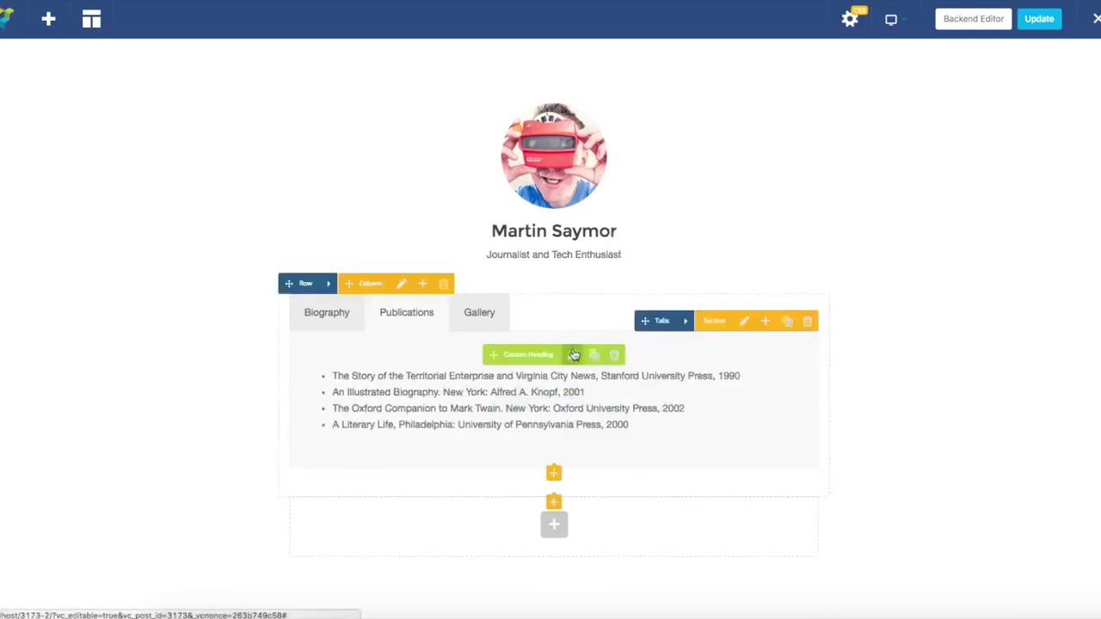
Duplicate the Publications heading below the list and retitle it 'Books'
click(593, 358)
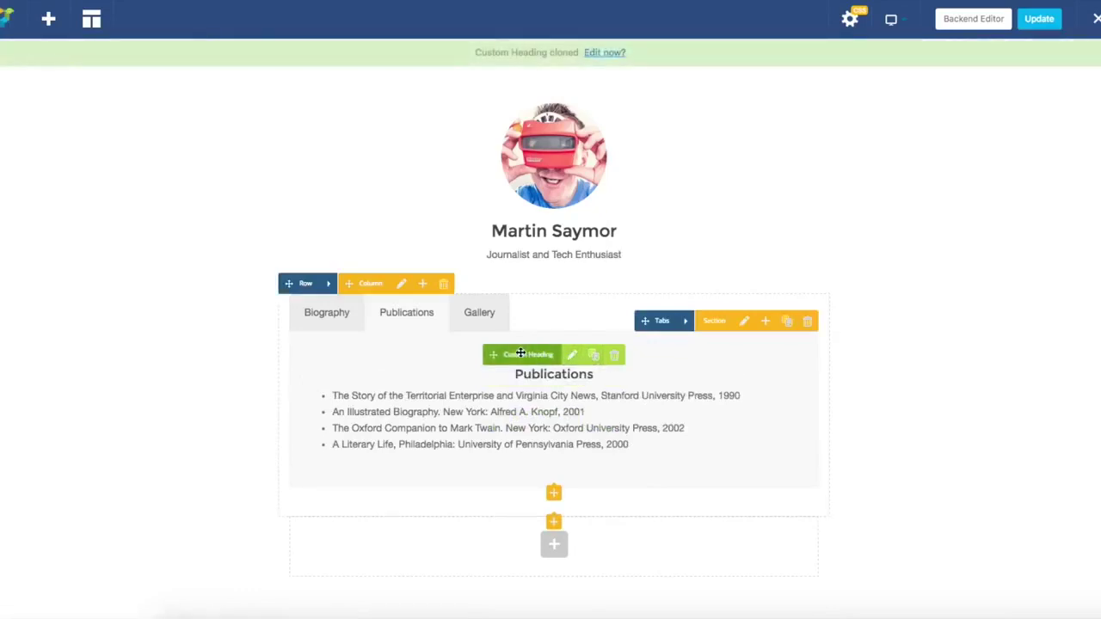
drag(493, 355, 555, 448)
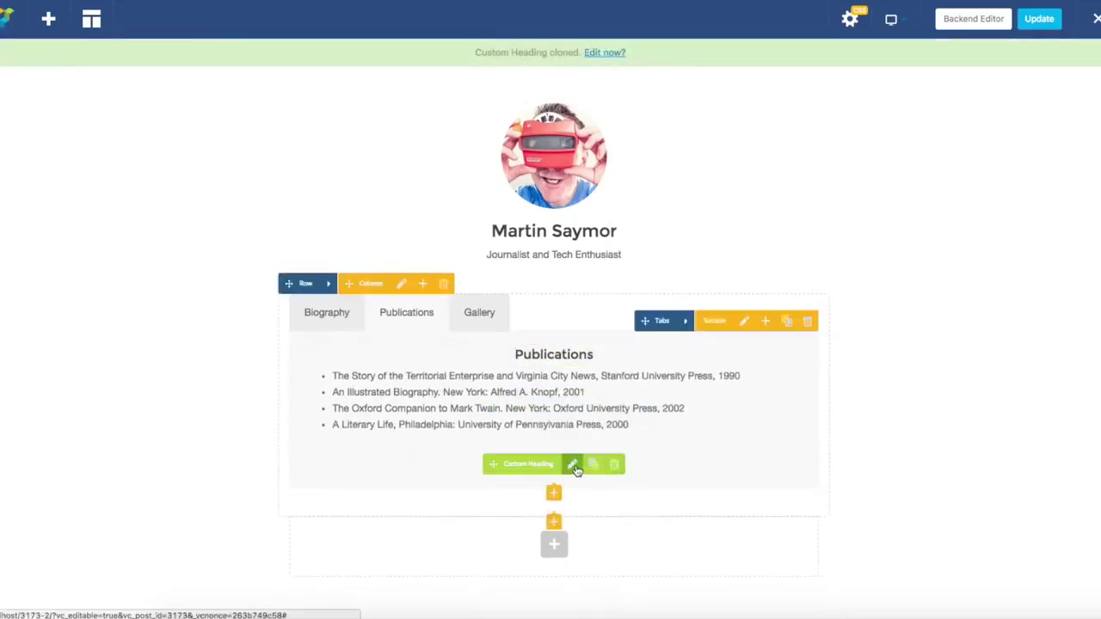
click(572, 464)
drag(688, 257, 623, 258)
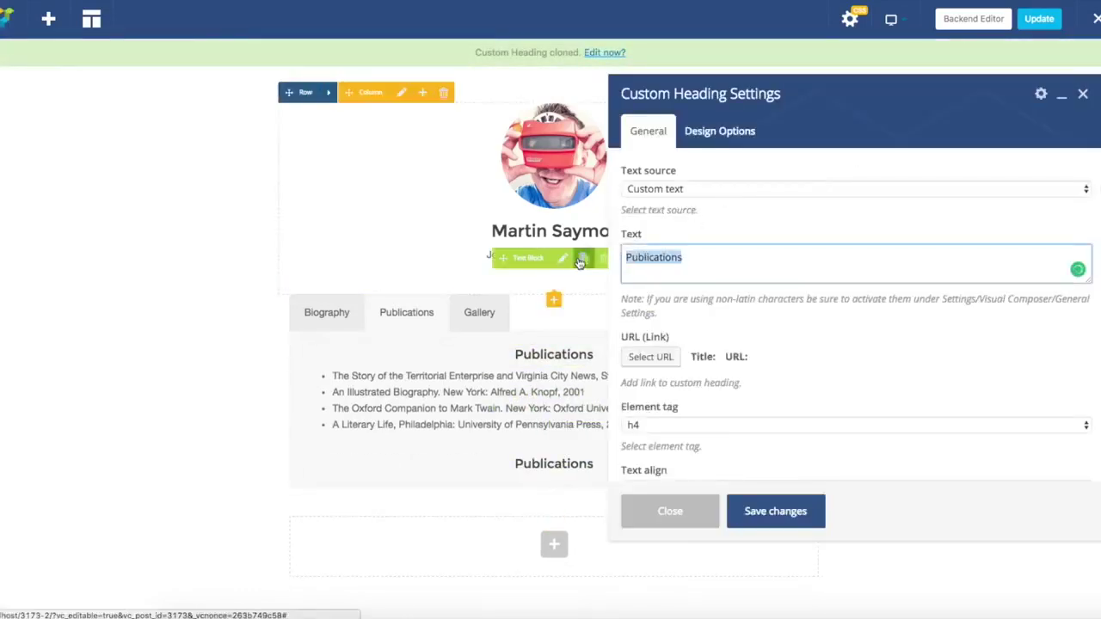
text(Books)
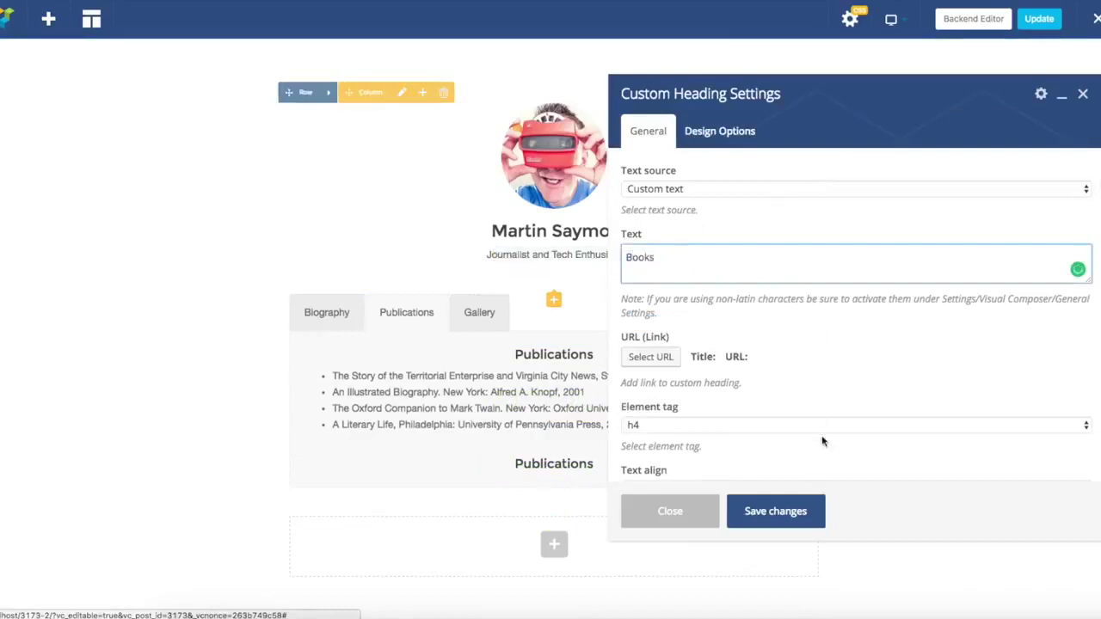
click(760, 512)
click(693, 513)
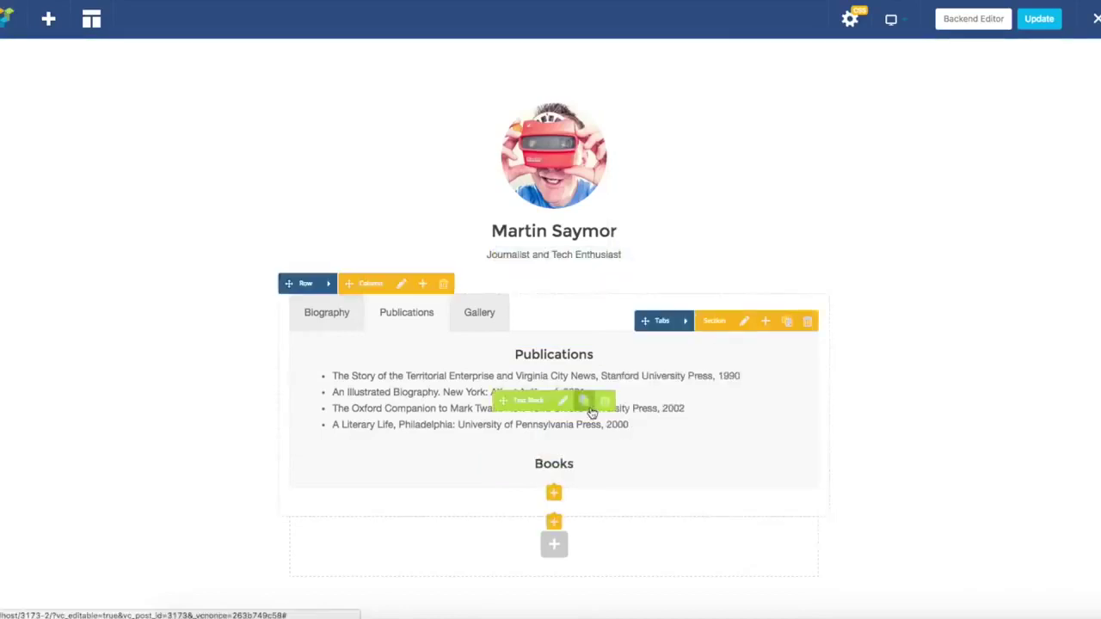
Copy the list under Books, delete the Territorial Enterprise entry and restore bullets
click(584, 400)
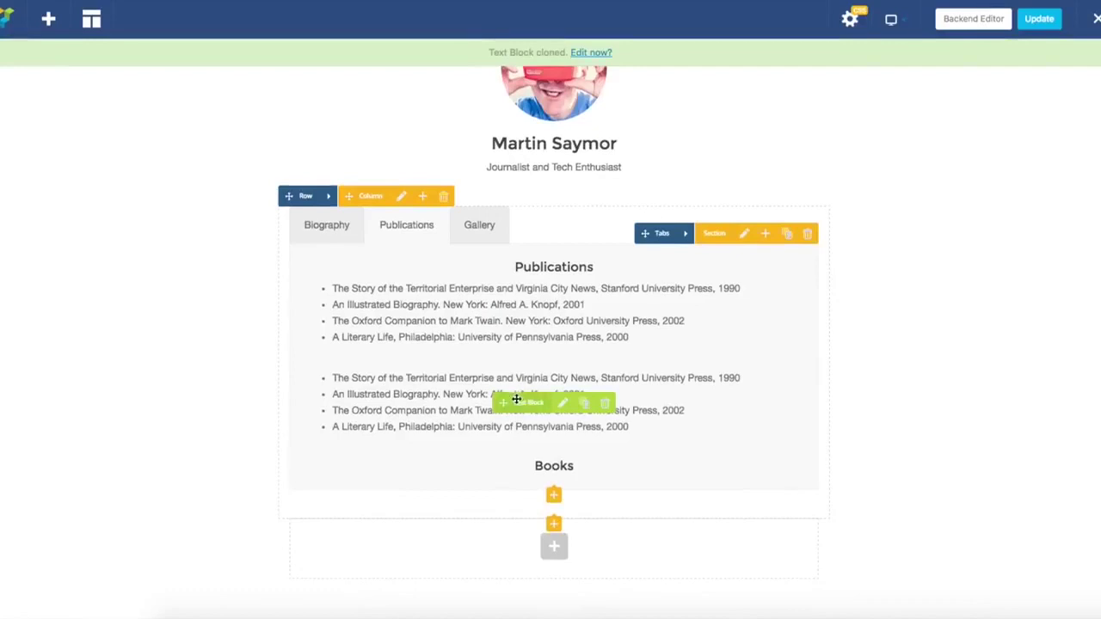
mouse_move(504, 399)
mouse_down()
mouse_move(534, 466)
mouse_move(520, 491)
mouse_up()
mouse_move(574, 508)
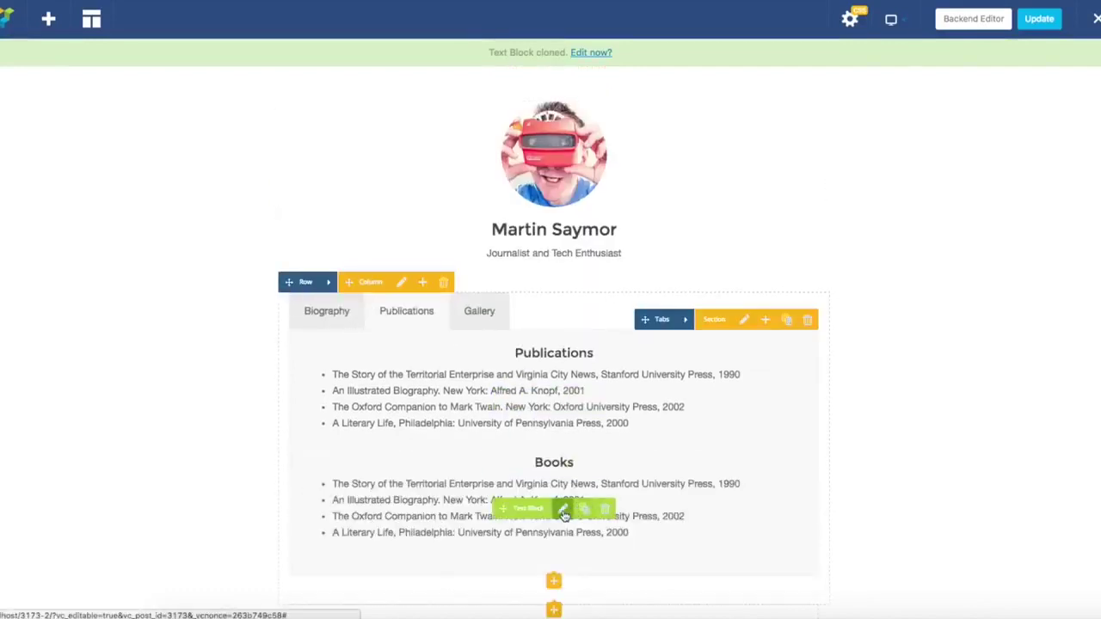
click(563, 511)
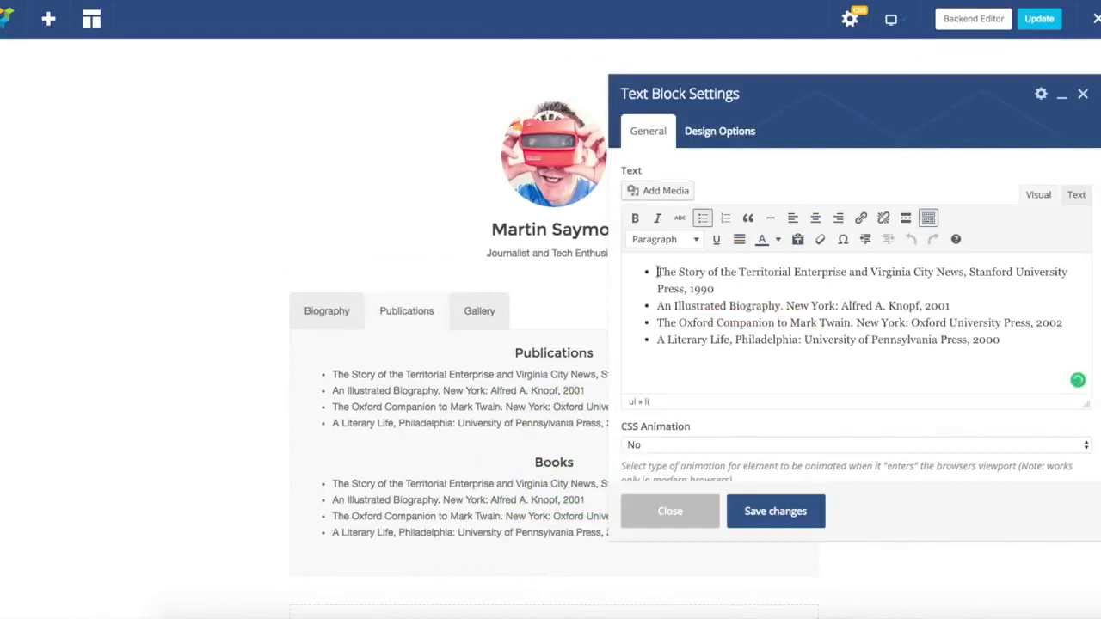
drag(657, 272, 714, 288)
key(BackSpace)
key(BackSpace)
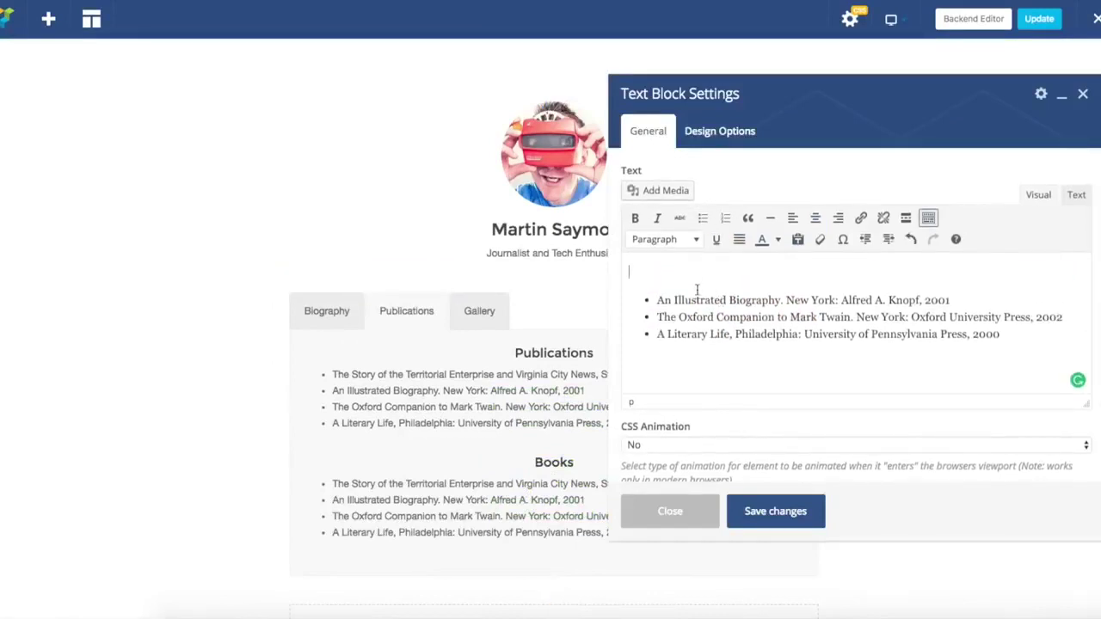
click(659, 295)
key(BackSpace)
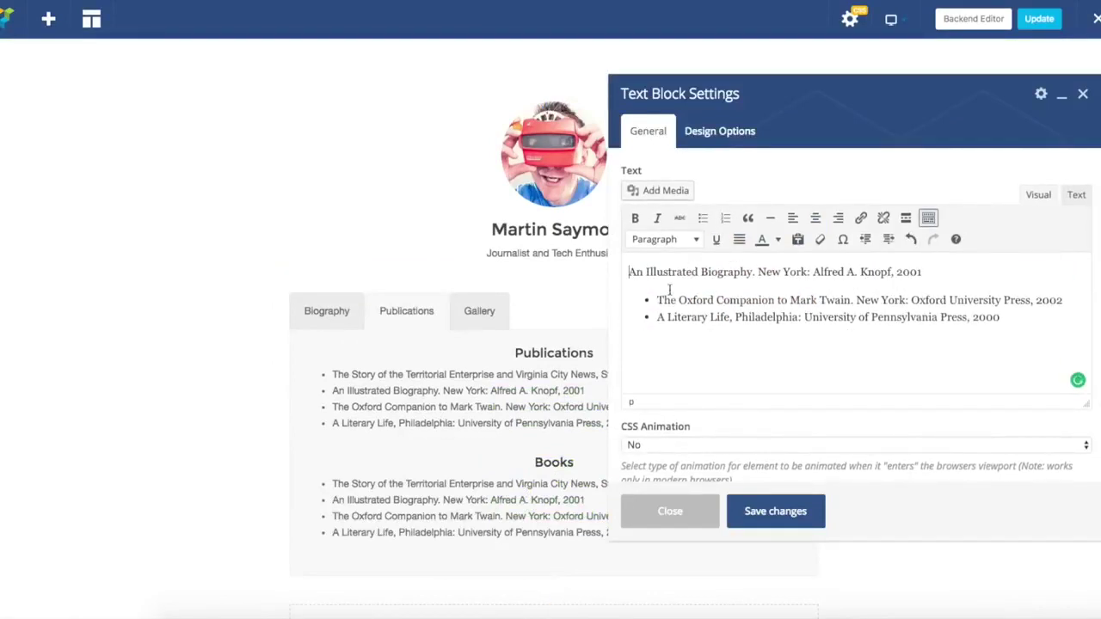
click(703, 217)
click(774, 512)
click(672, 519)
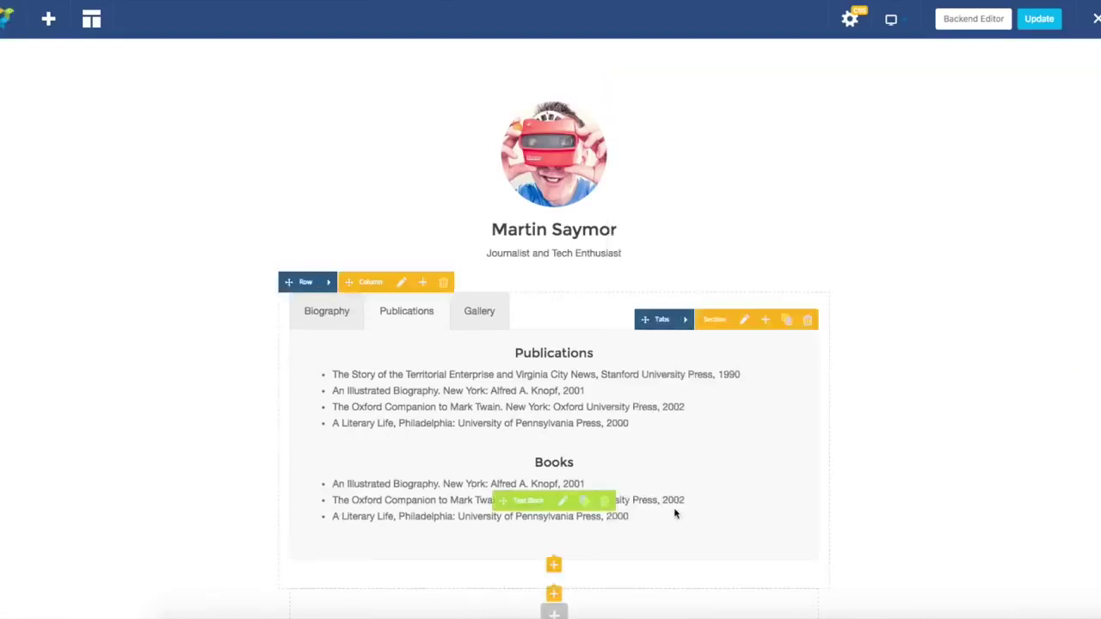
scroll(941, 354, down, 2)
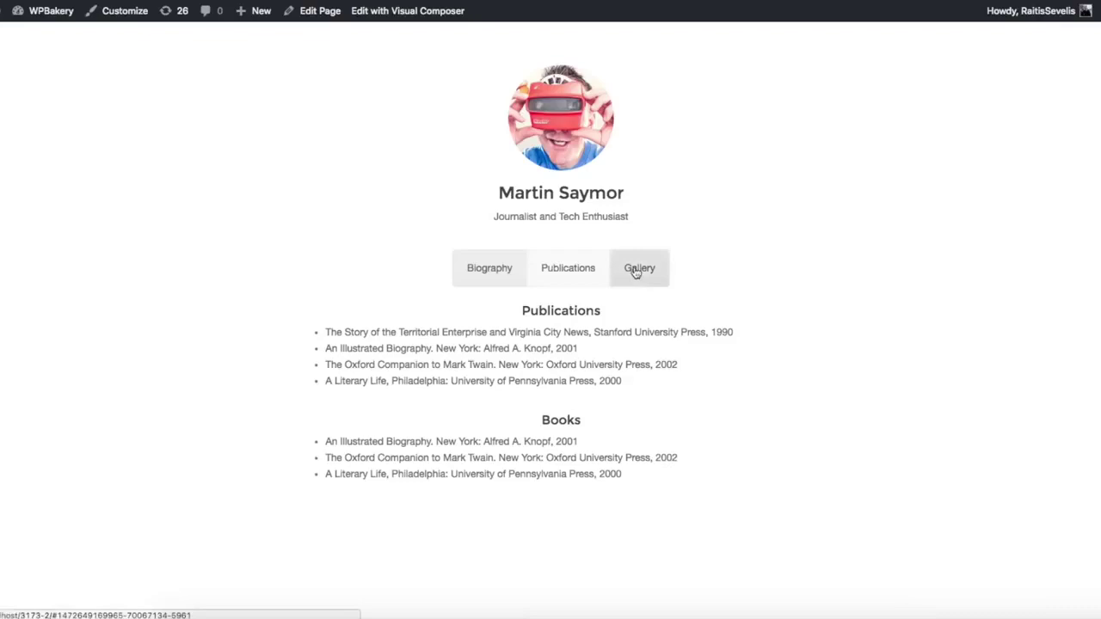
View the three-image gallery on the live page, then the editor's empty Gallery tab
click(634, 270)
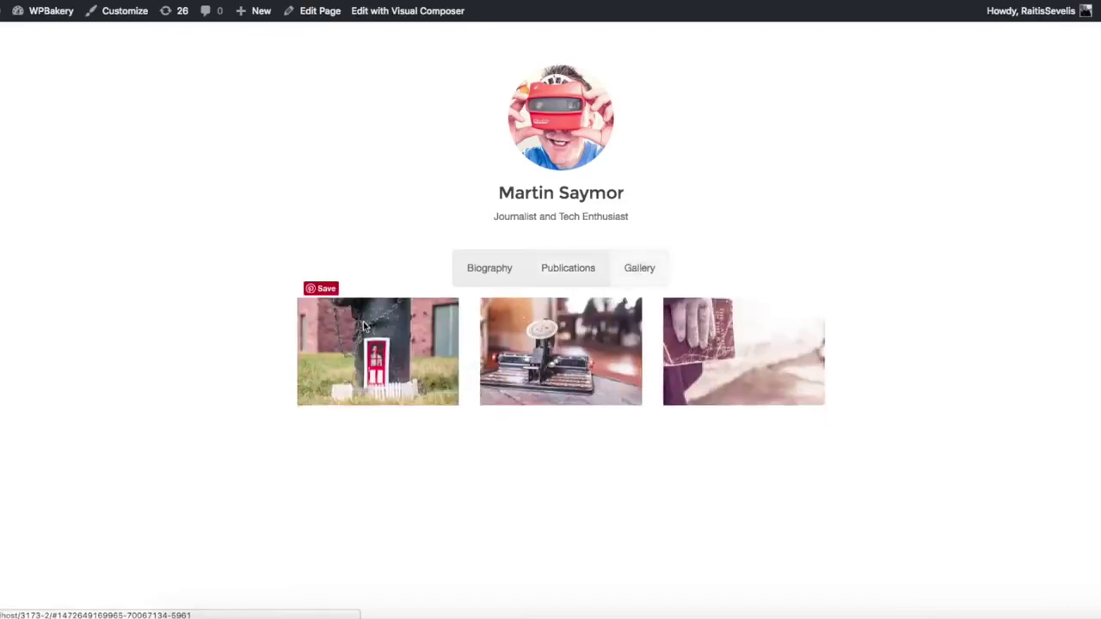
mouse_move(779, 348)
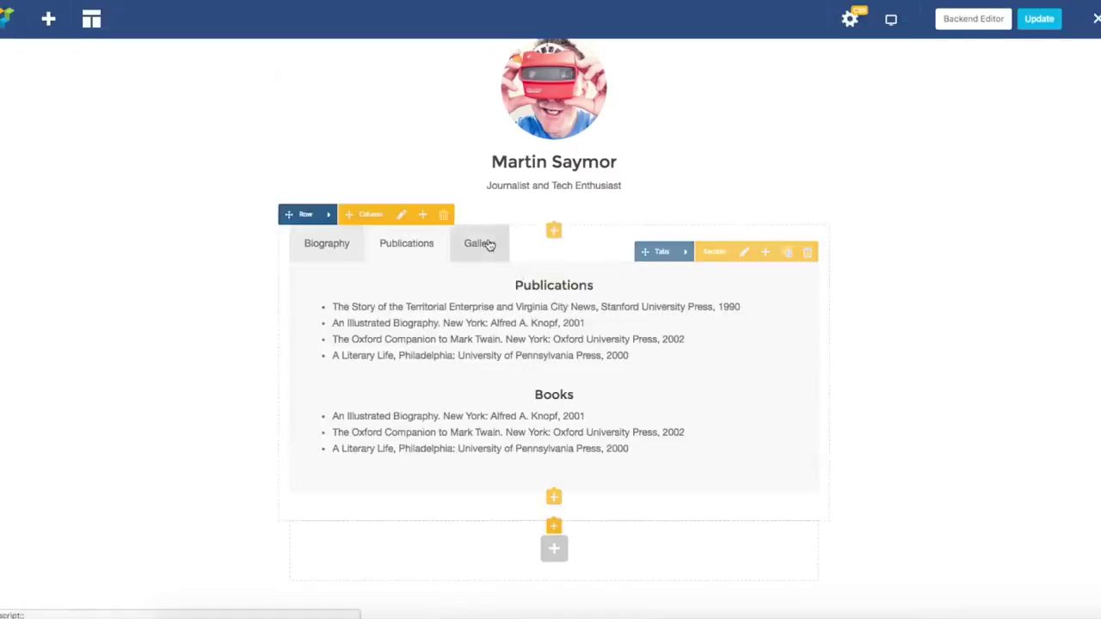
click(479, 245)
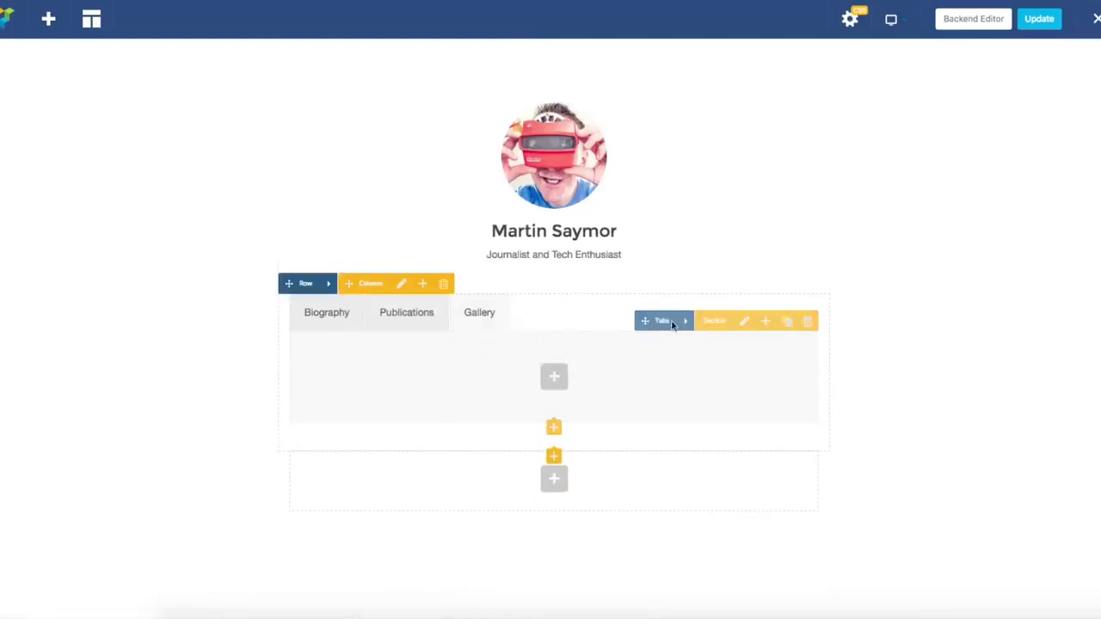
Insert an inner row in the Gallery tab with a 1/3+1/3+1/3 column layout
click(551, 377)
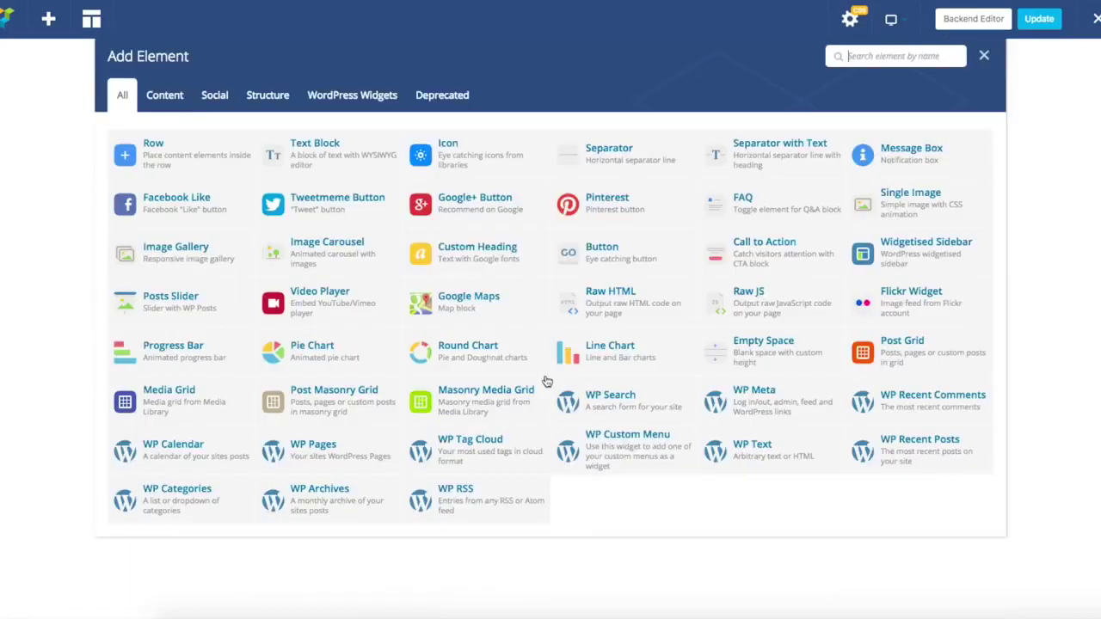
click(209, 163)
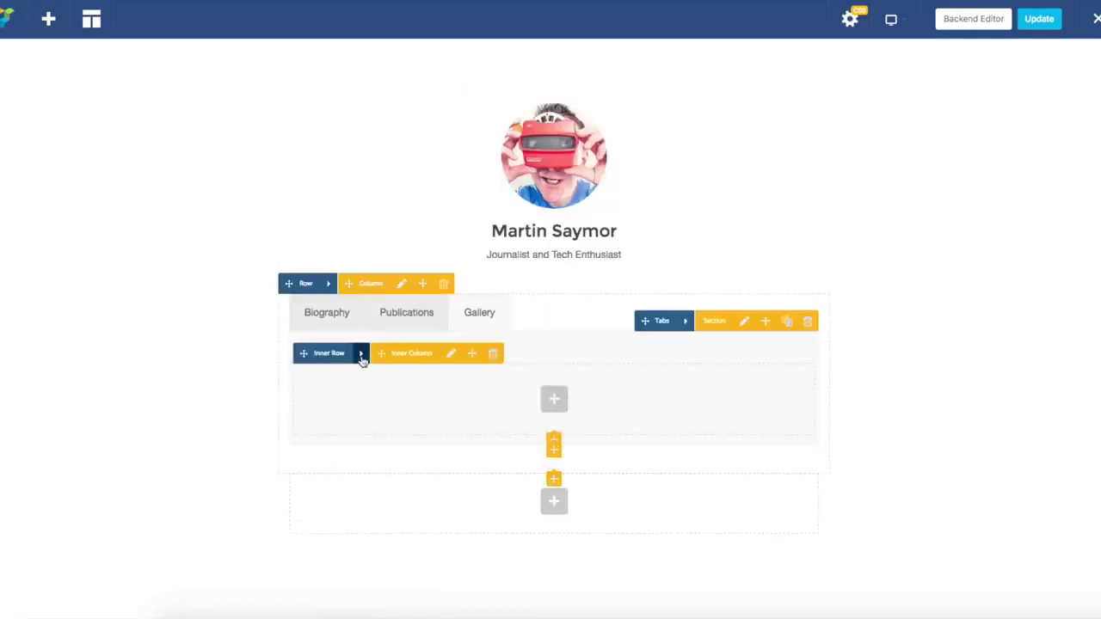
mouse_move(363, 358)
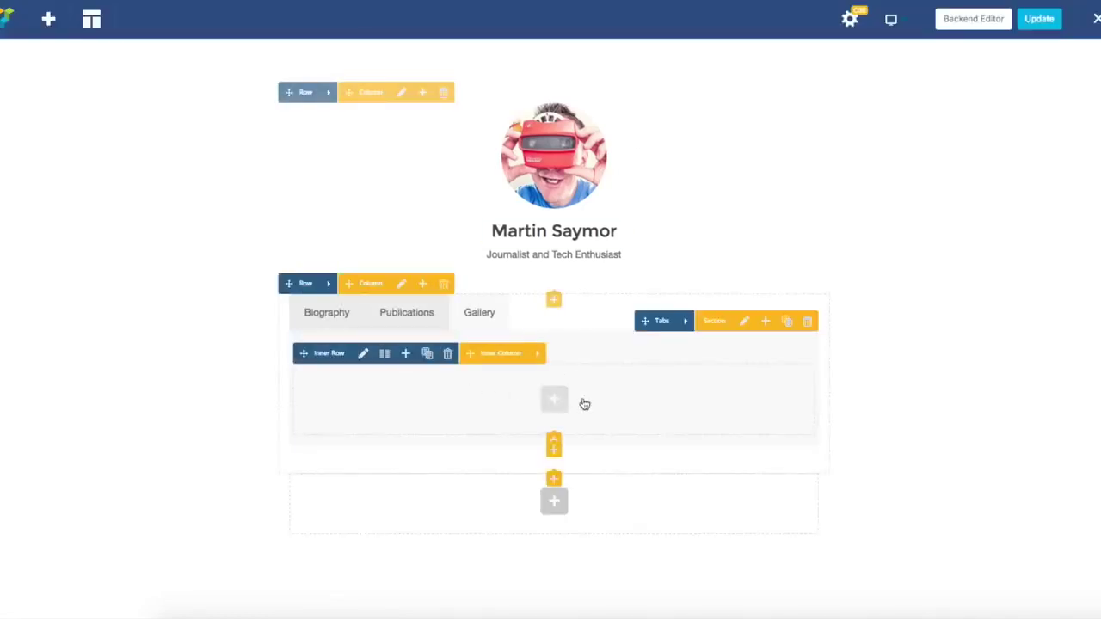
click(385, 354)
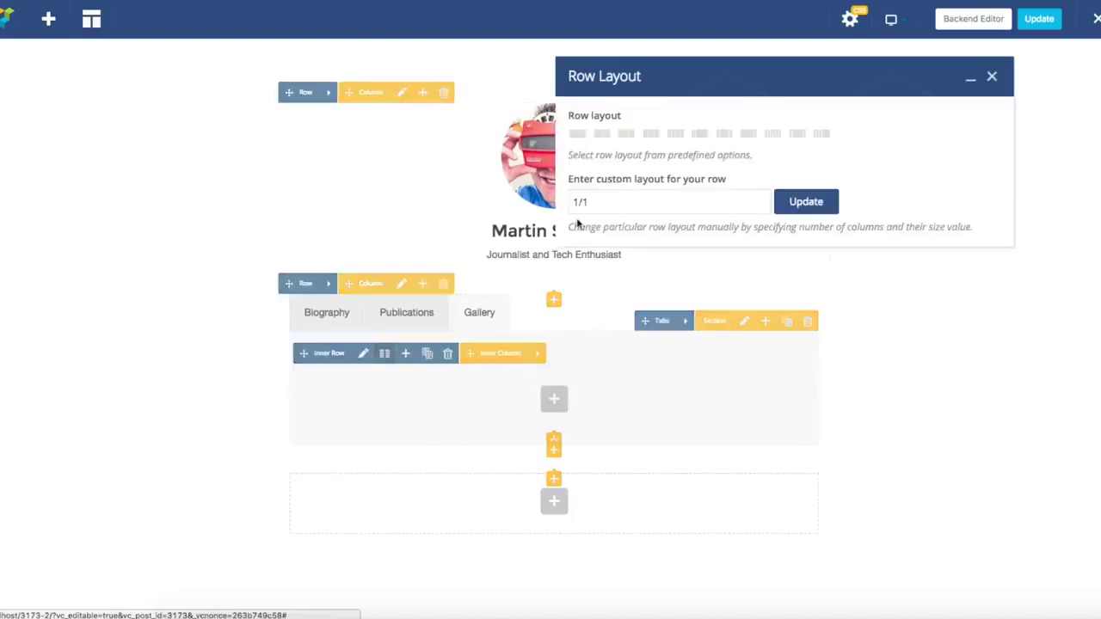
click(650, 135)
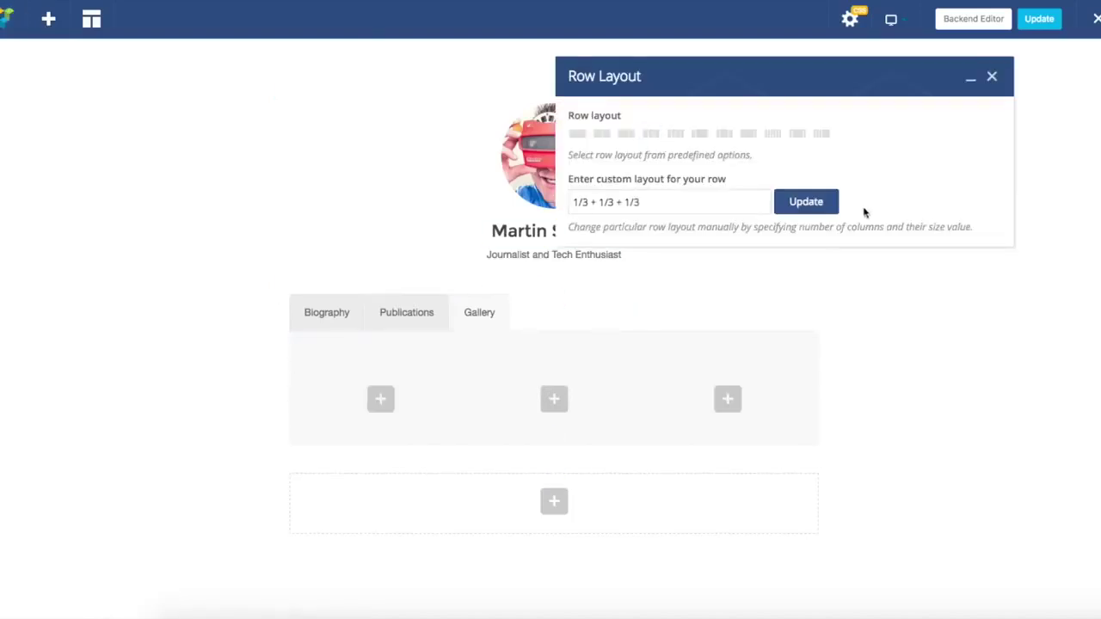
click(992, 77)
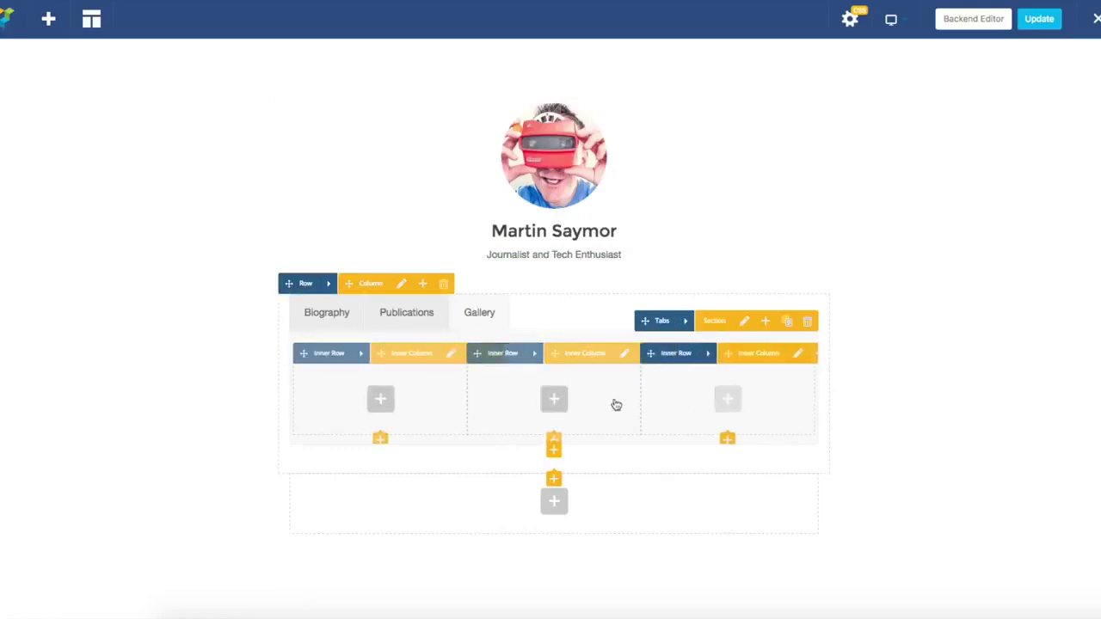
click(384, 398)
Add a Single Image showing Gallery-Image-01.jpg at full image size and save it
text(singl)
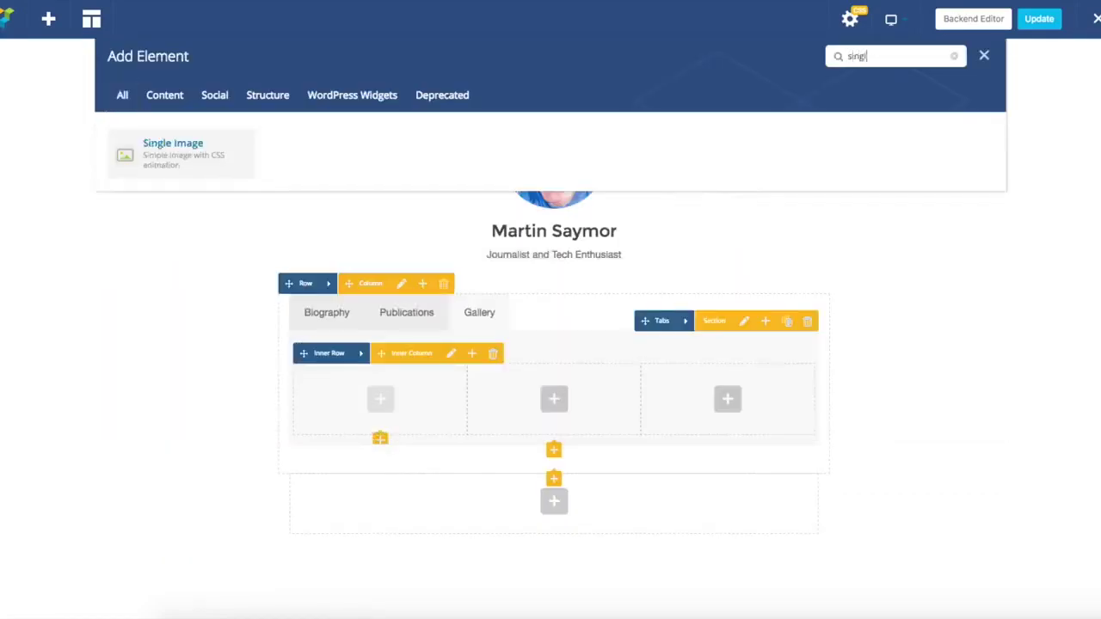
click(153, 163)
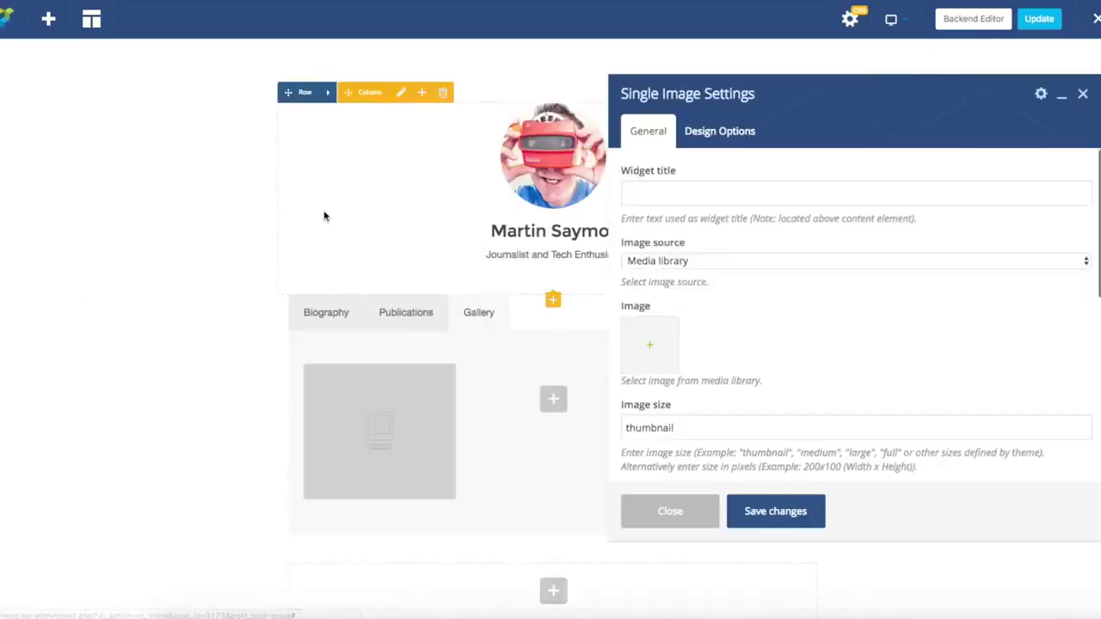
drag(798, 430, 577, 429)
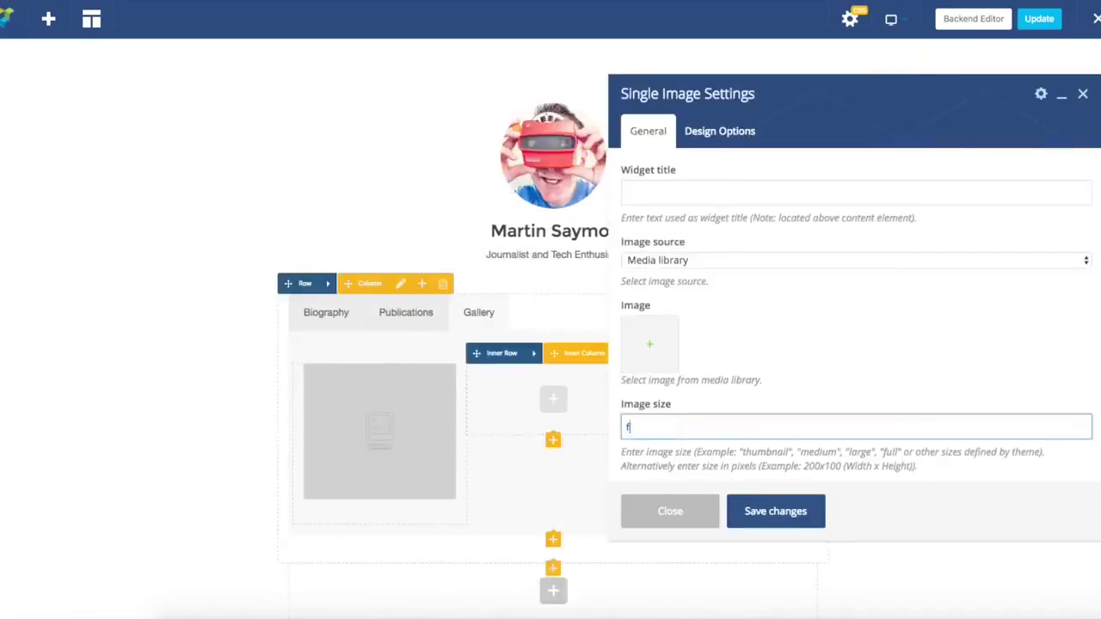
scroll(799, 393, down, 3)
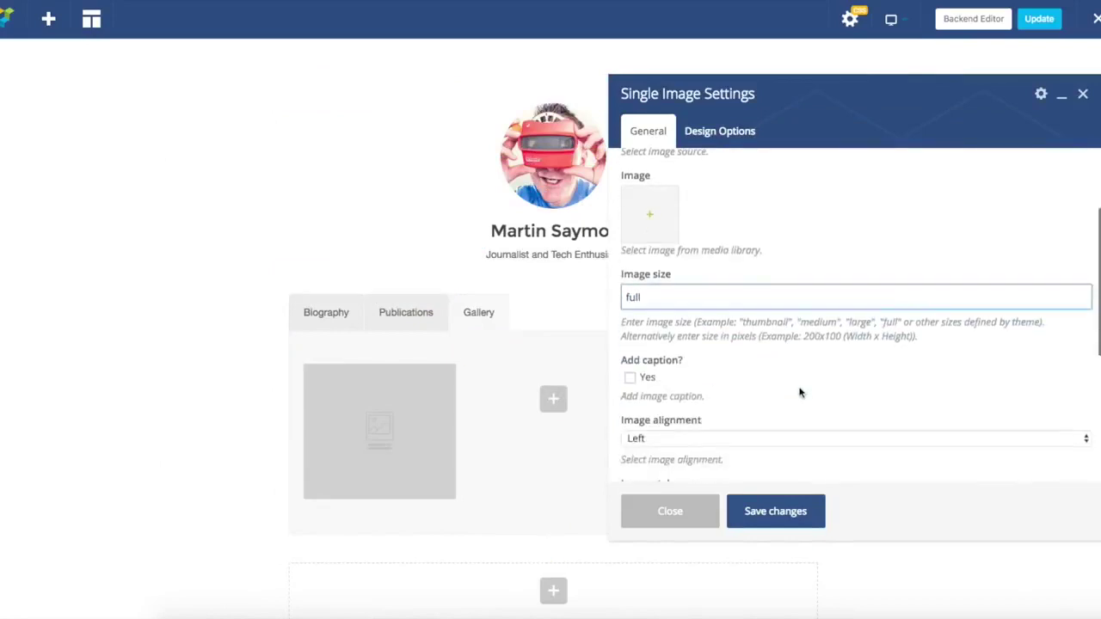
scroll(803, 336, down, 1)
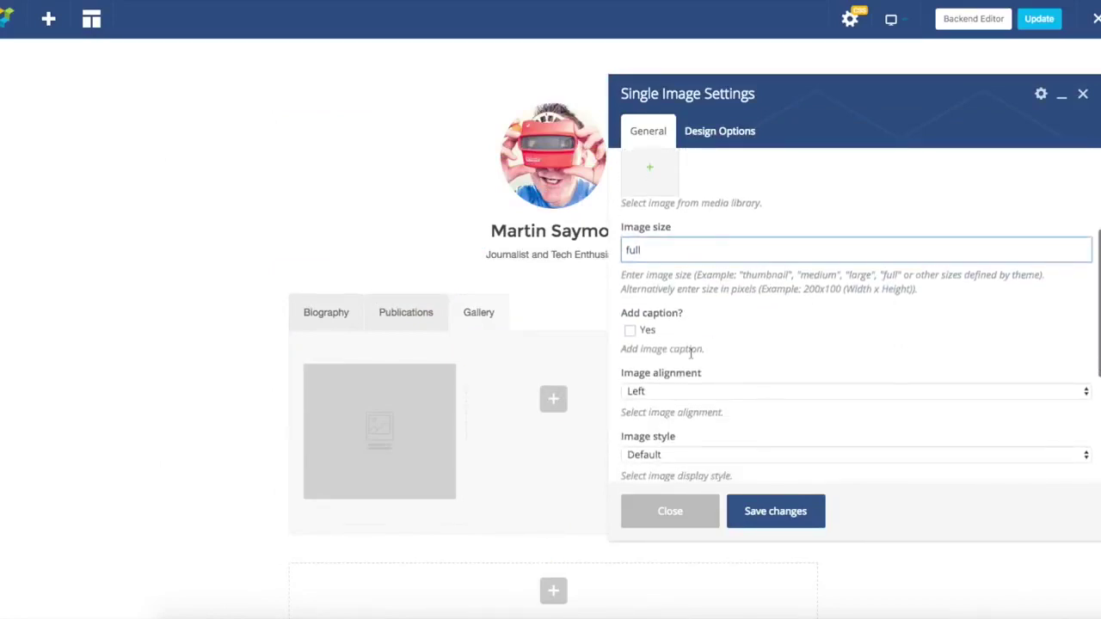
scroll(645, 258, up, 2)
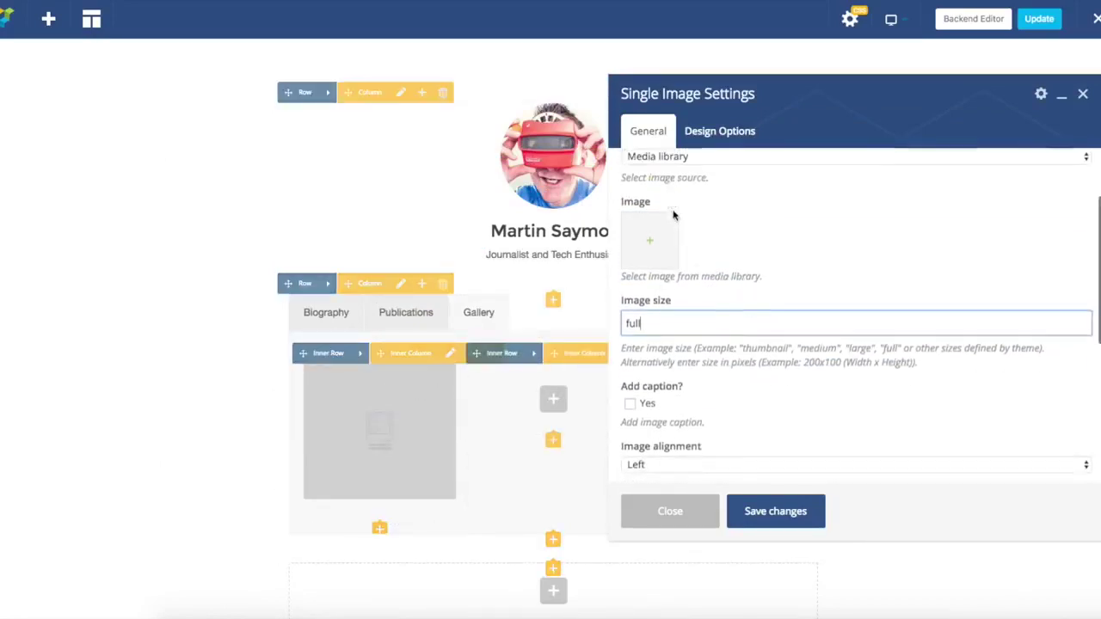
click(640, 258)
click(52, 166)
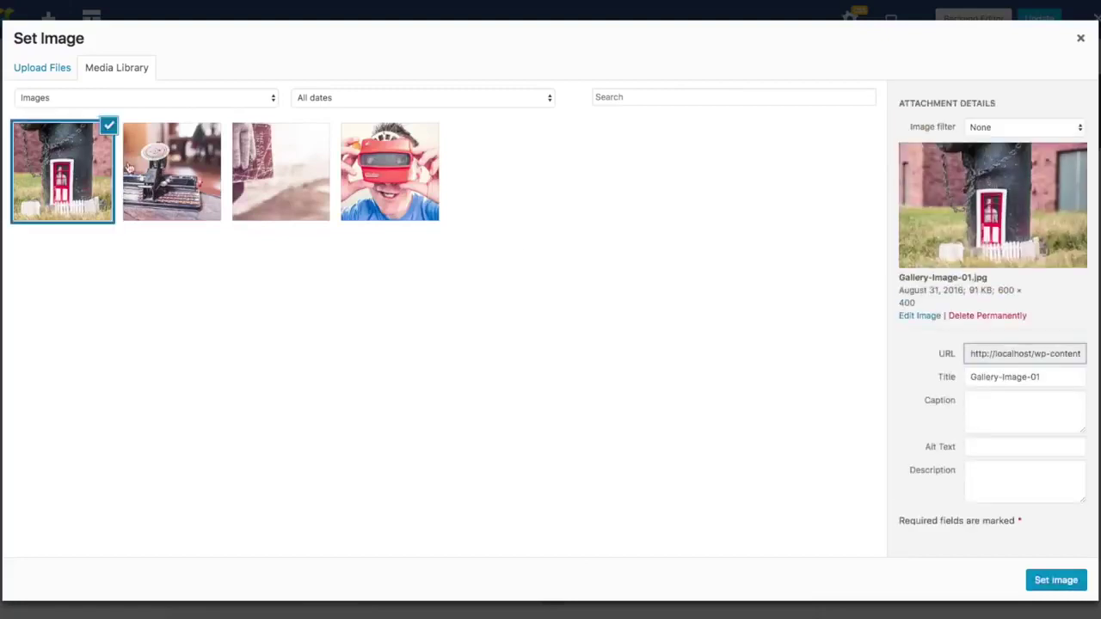
click(1058, 581)
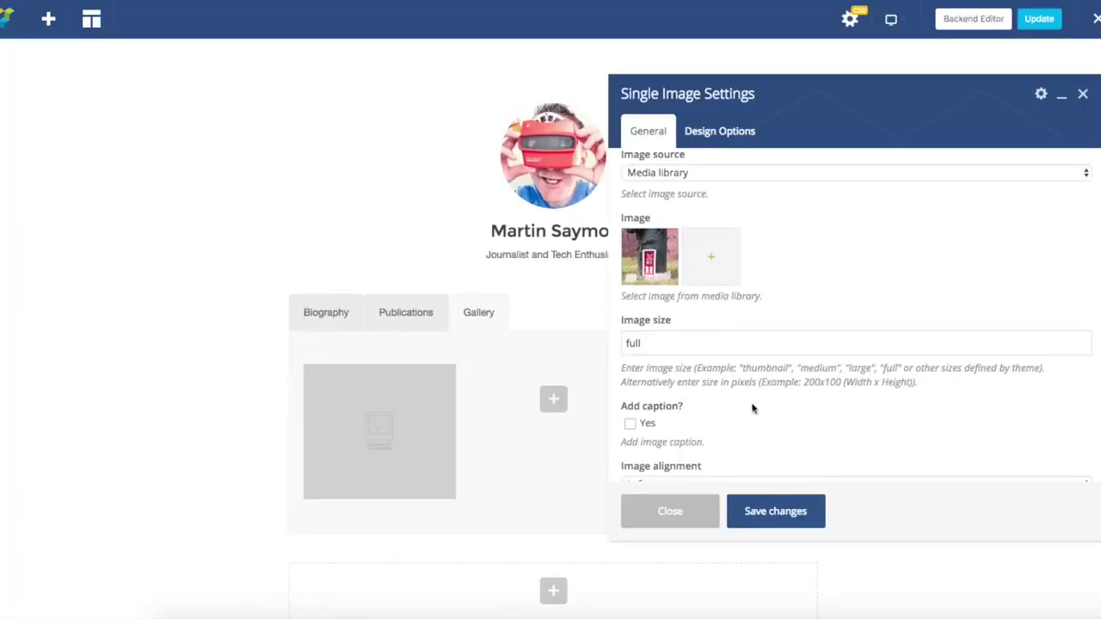
scroll(749, 456, down, 2)
click(771, 518)
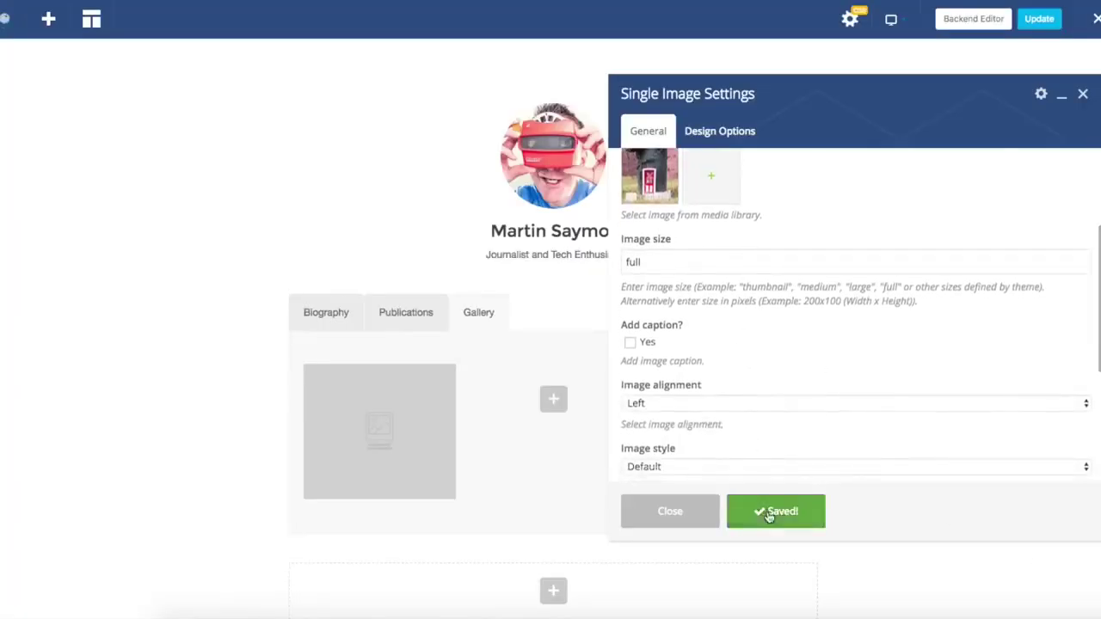
Duplicate the first gallery image twice, placing the copies in the middle and right columns
click(682, 515)
click(413, 415)
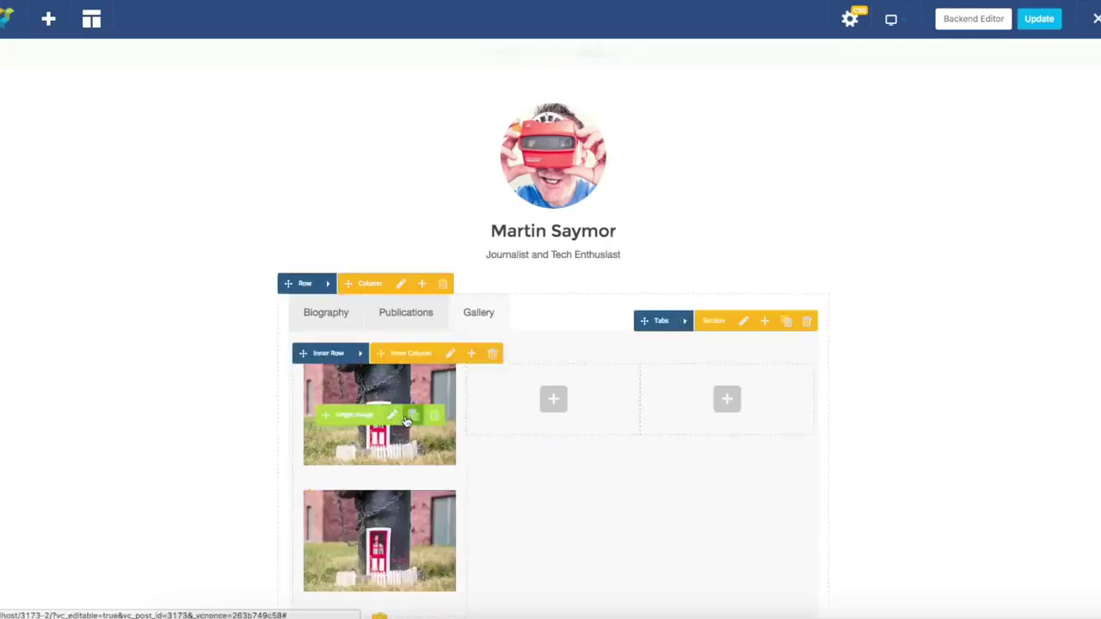
mouse_move(359, 417)
mouse_down()
mouse_move(548, 398)
mouse_move(547, 411)
mouse_up()
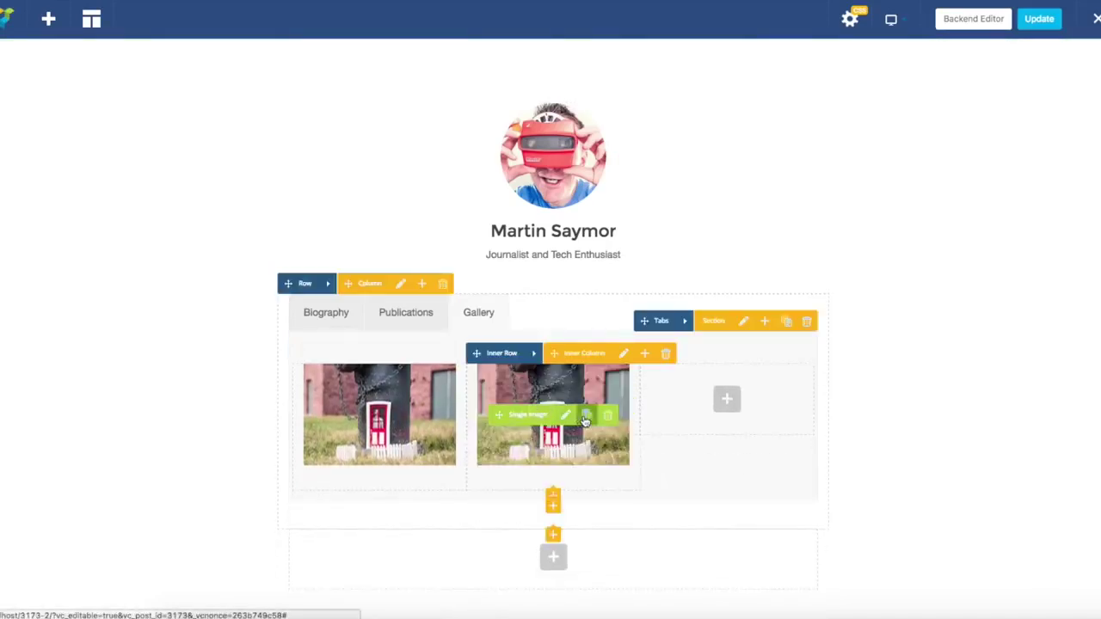
click(585, 418)
mouse_move(499, 539)
mouse_down()
mouse_move(713, 435)
mouse_move(714, 407)
mouse_up()
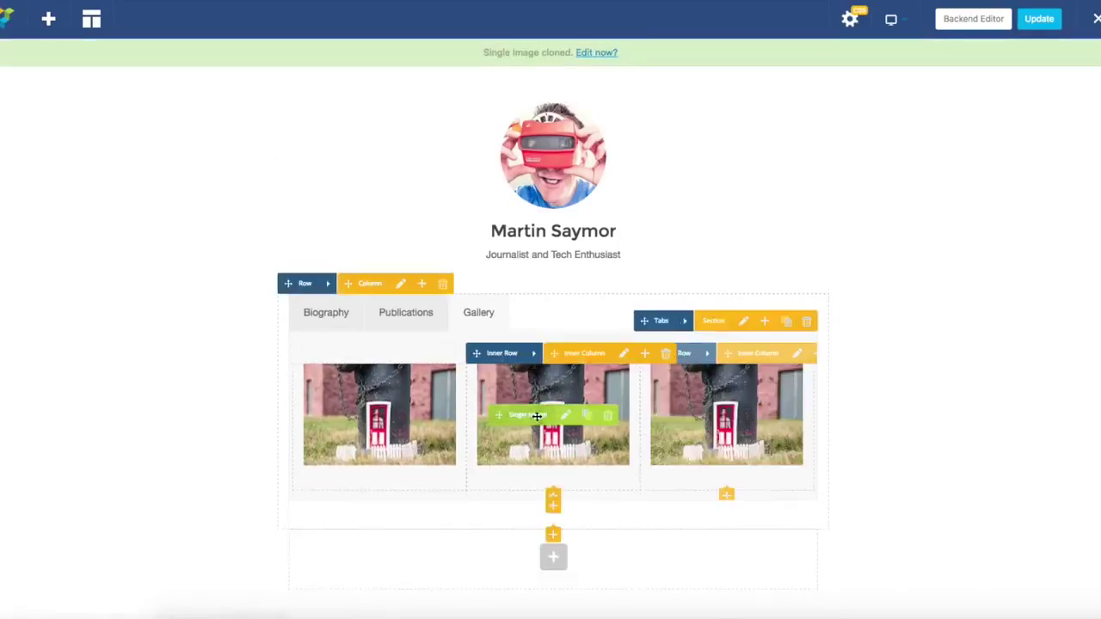
Replace the middle image's picture with the typewriter photo Gallery-Image-02 and save
click(560, 418)
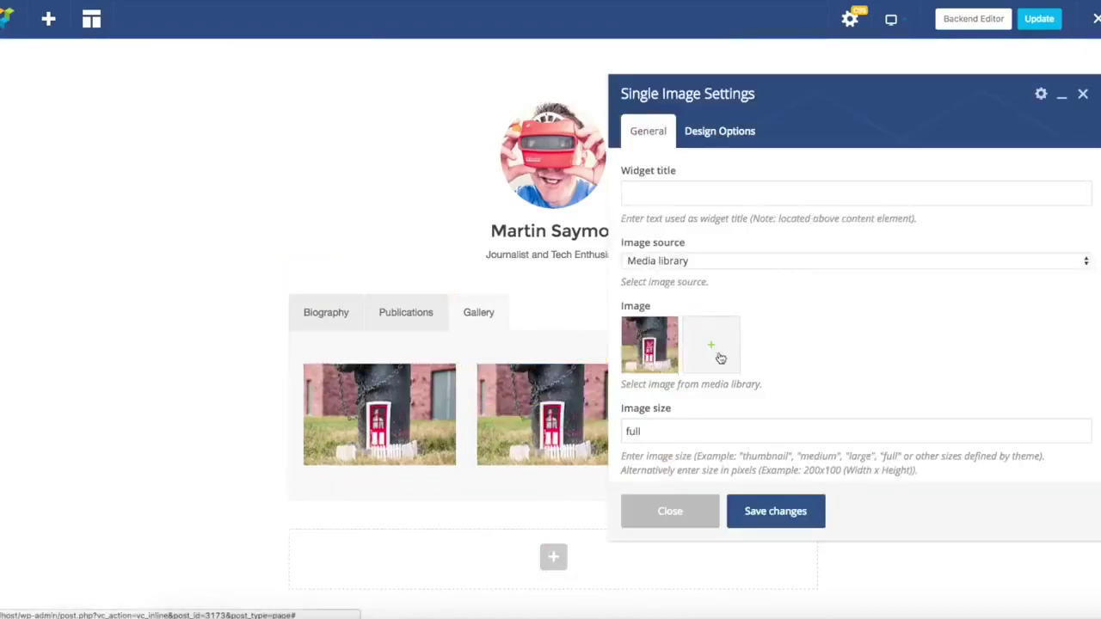
click(719, 356)
click(197, 180)
click(1054, 585)
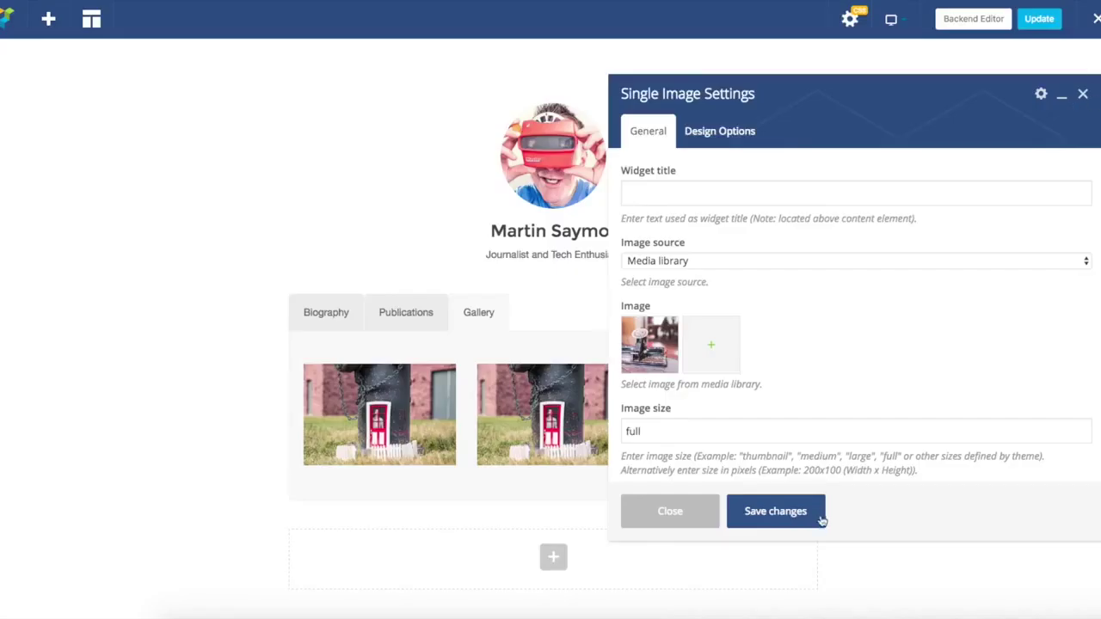
click(817, 516)
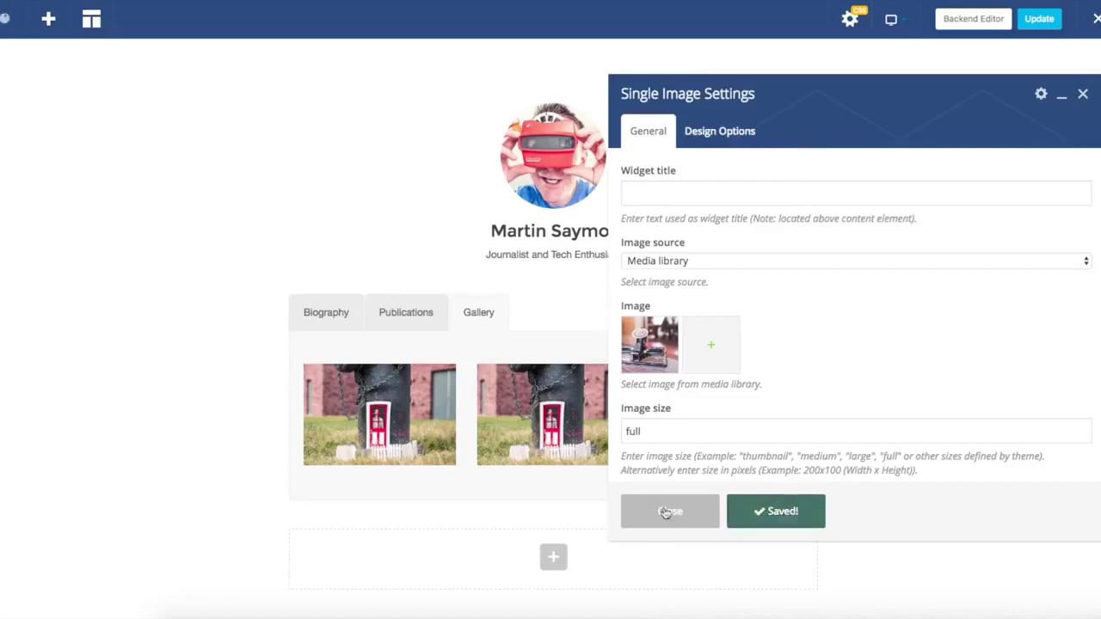
click(669, 511)
Set the third gallery image to Gallery-Image-03 from the Media Library and save
click(739, 416)
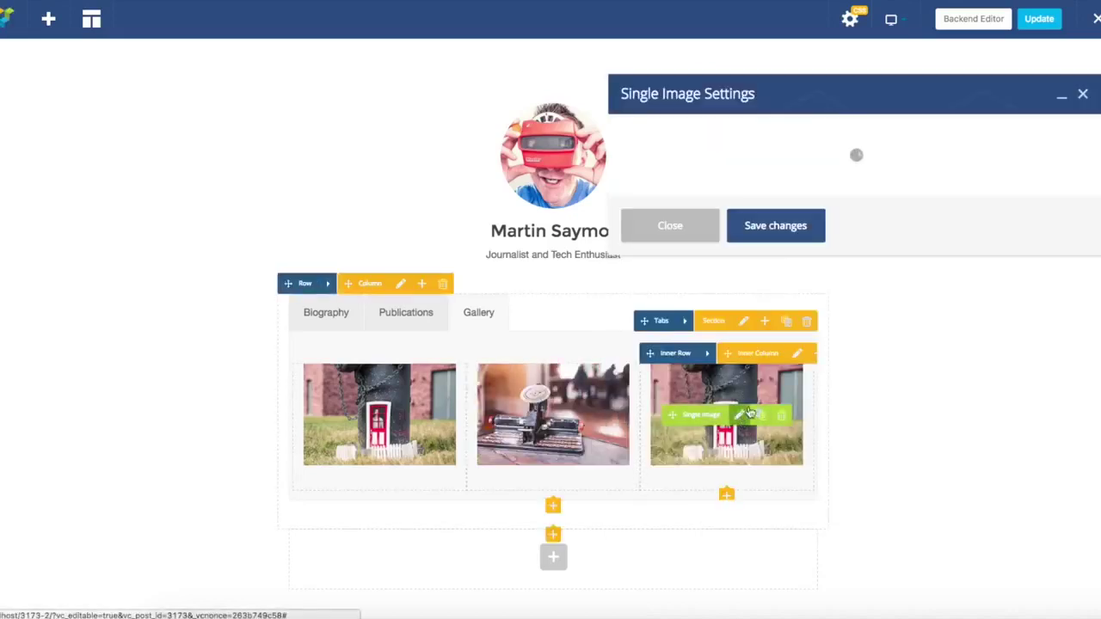
click(712, 345)
click(270, 171)
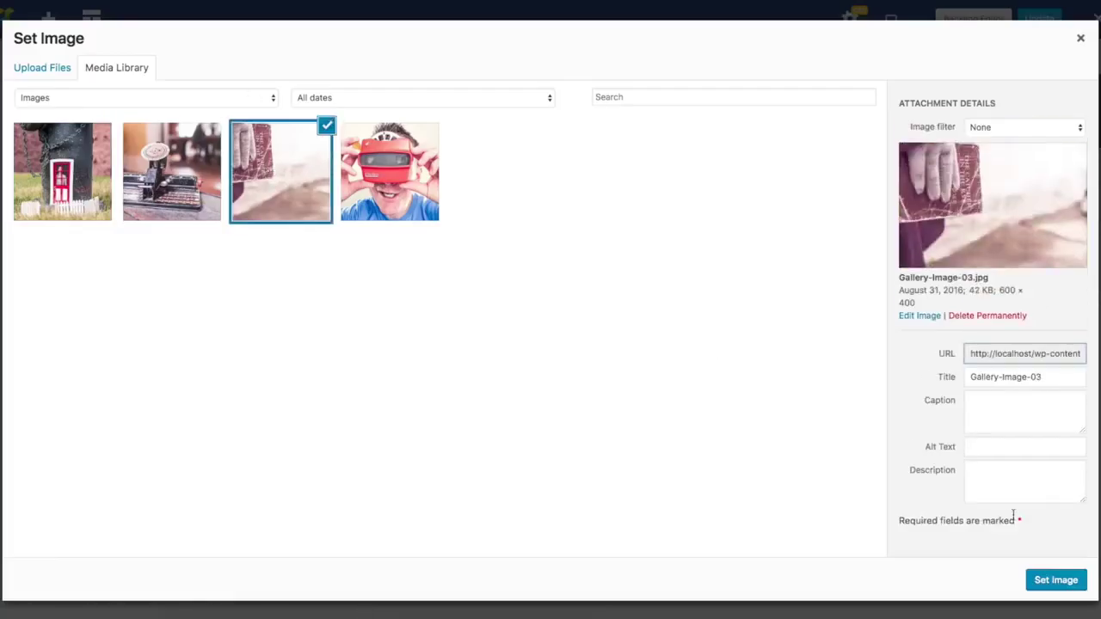
click(1057, 590)
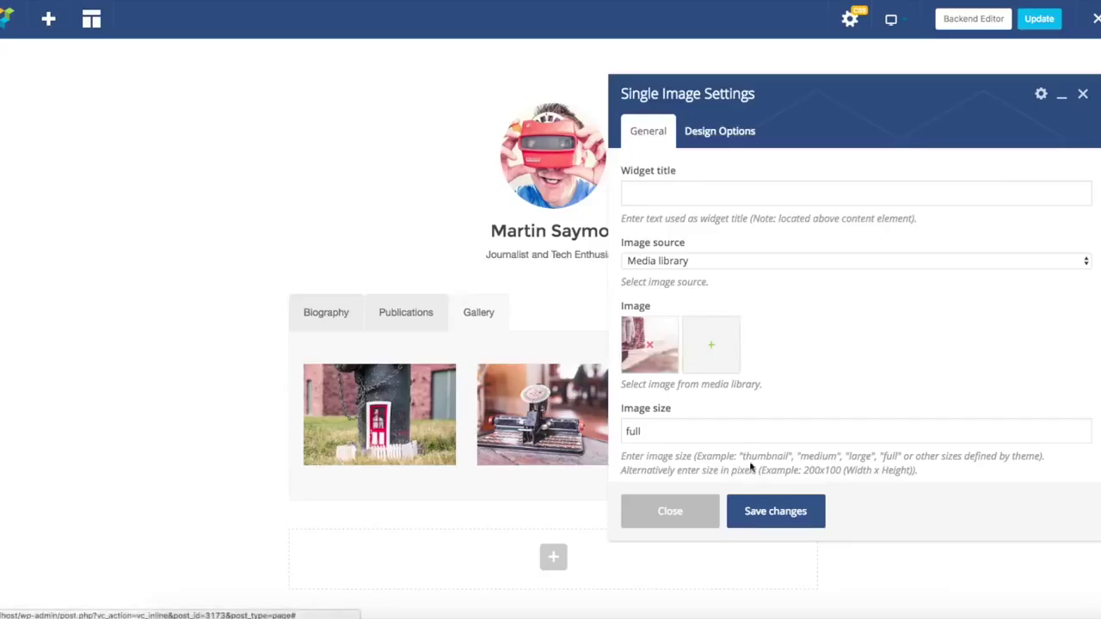
click(733, 514)
click(675, 516)
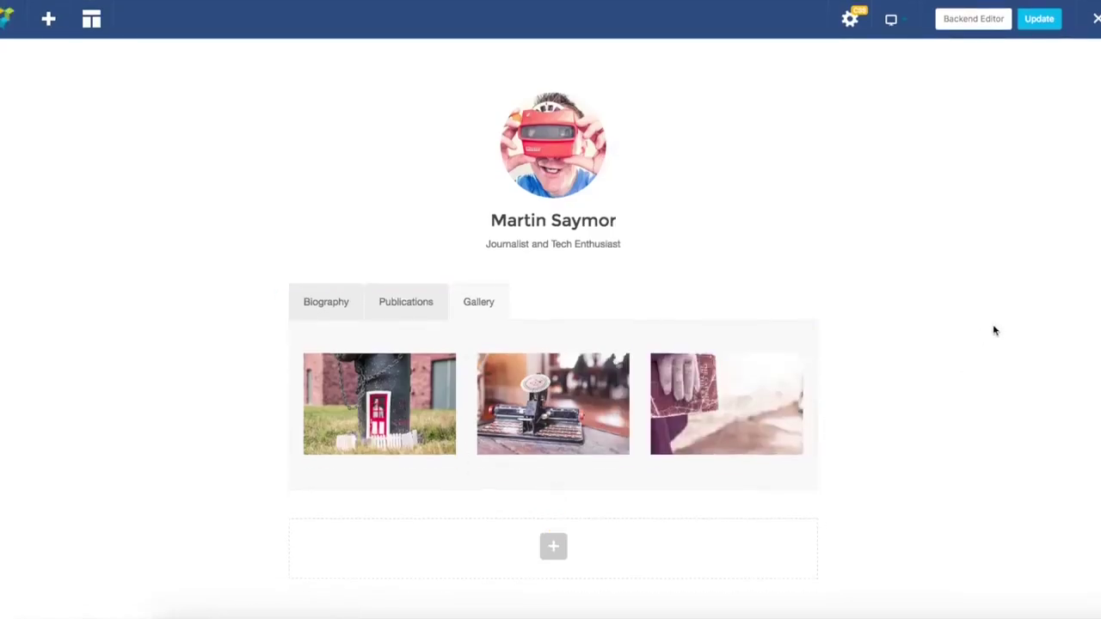
Preview the Publications, Biography and Gallery tabs in turn
click(422, 307)
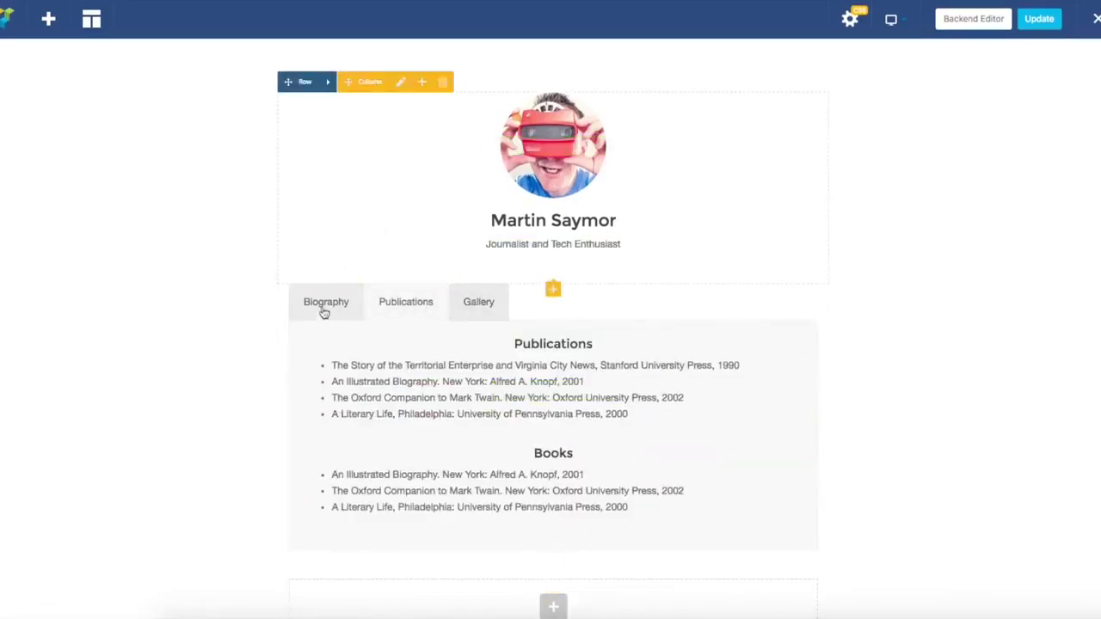
click(324, 308)
click(490, 311)
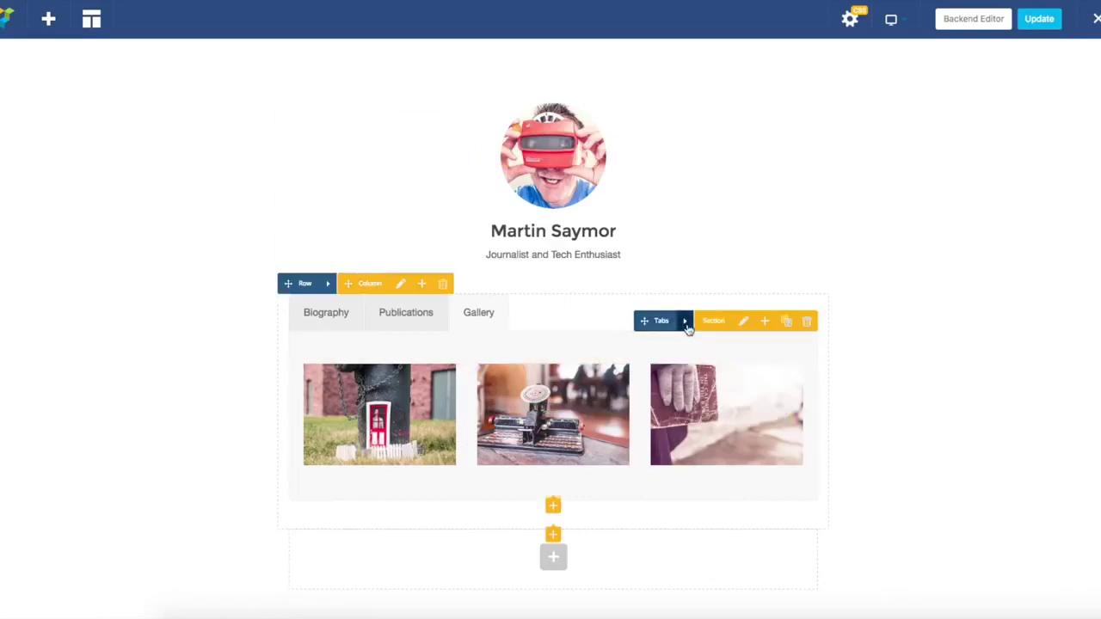
Open Tabs Settings via the Edit Tabs pencil and move the panel near the top
mouse_move(688, 327)
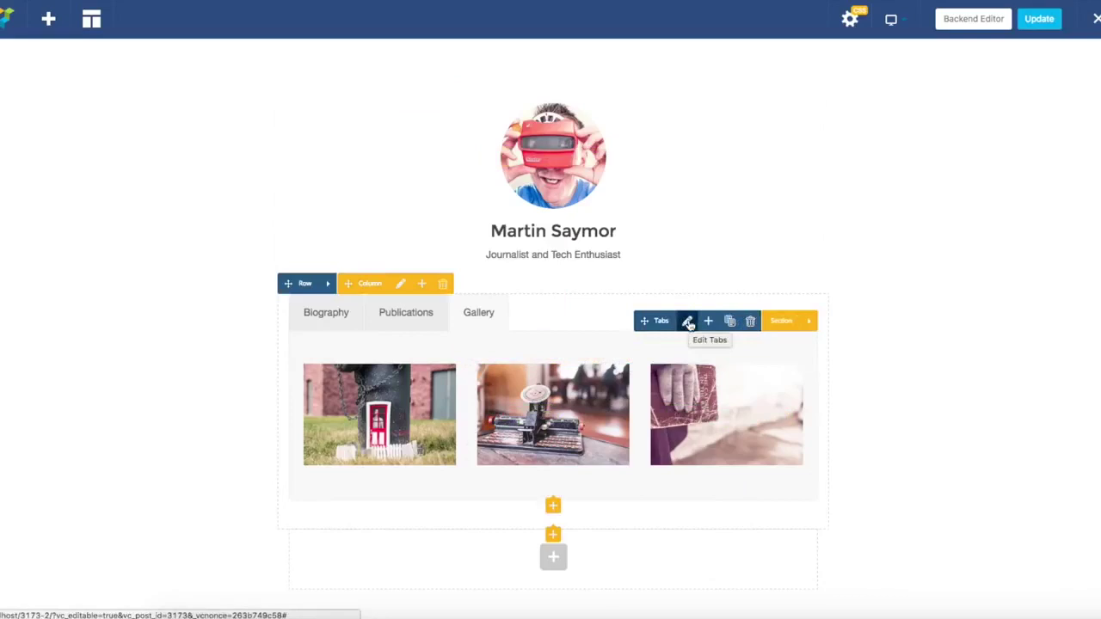
click(688, 323)
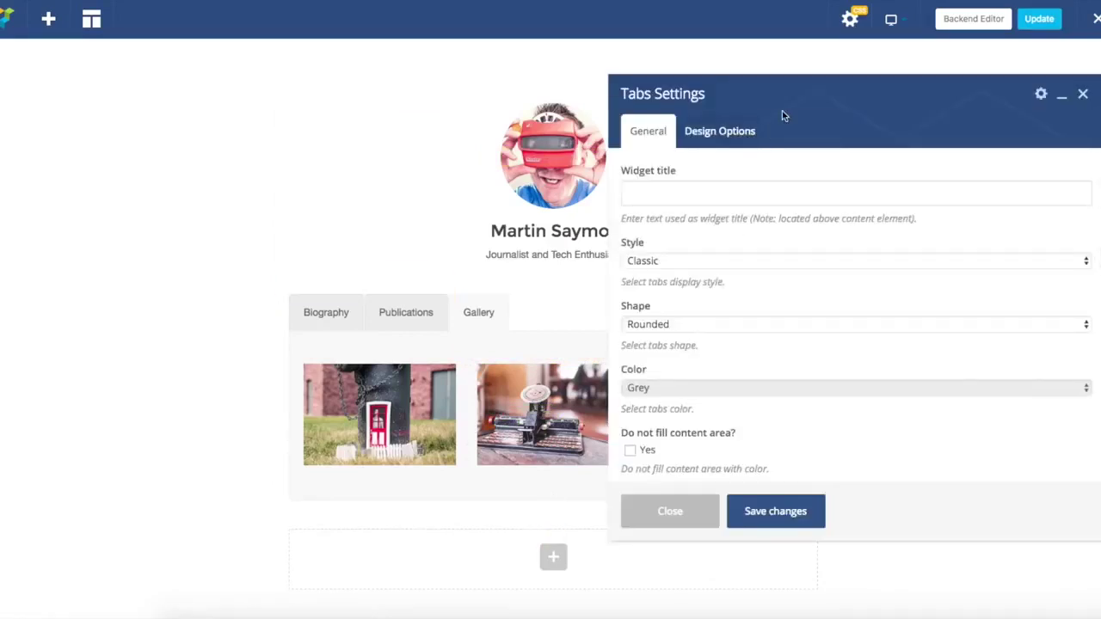
mouse_move(873, 96)
mouse_down()
mouse_move(644, 88)
mouse_move(687, 99)
mouse_up()
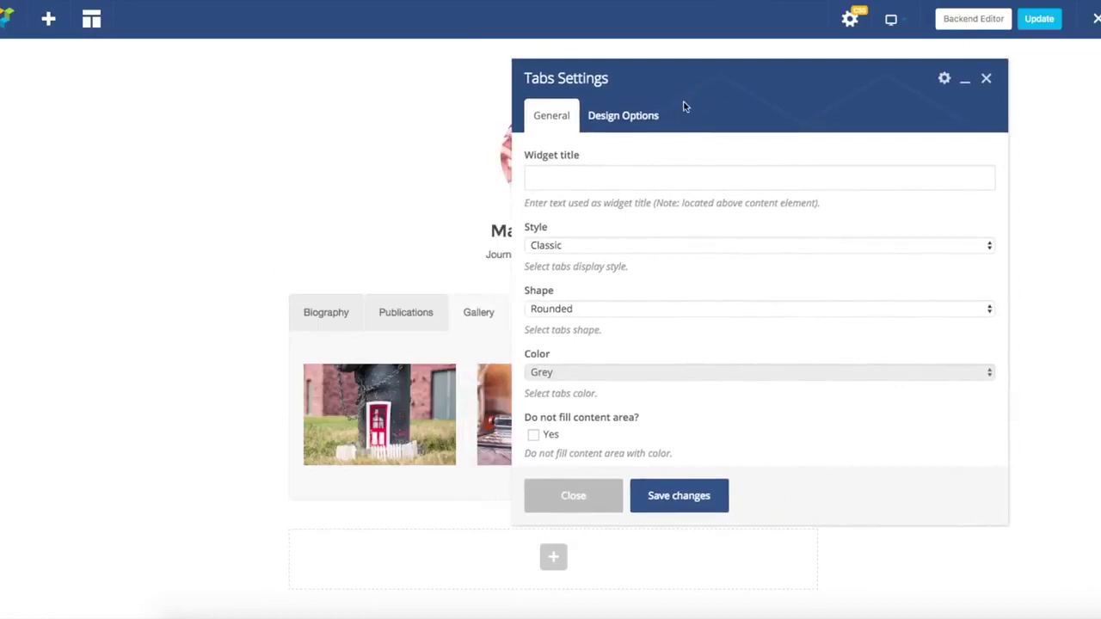
drag(685, 106, 745, 111)
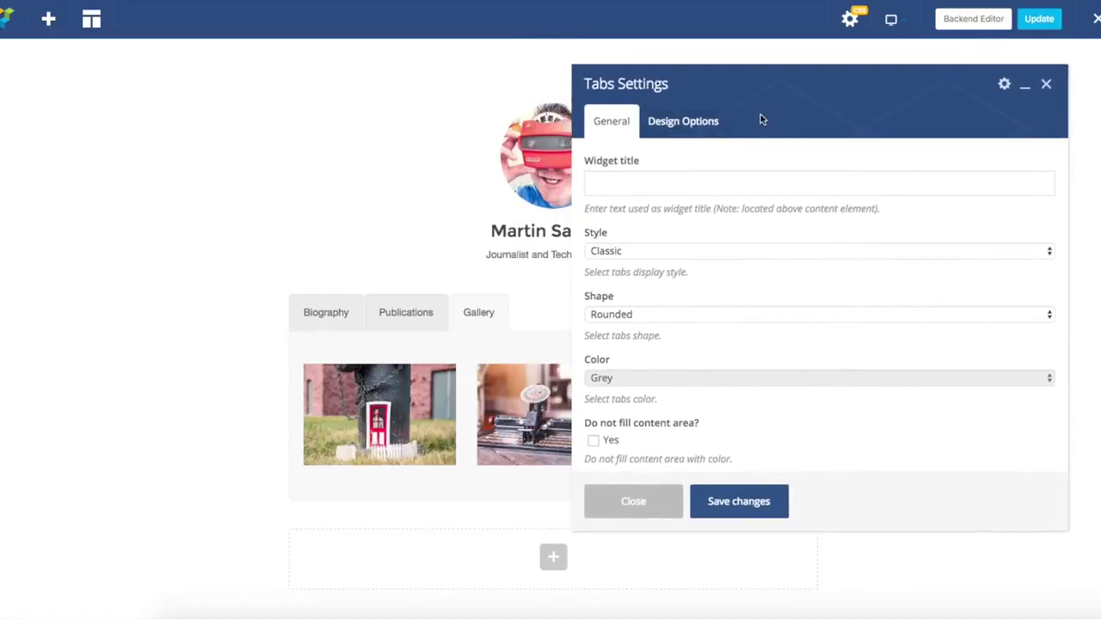
drag(737, 105, 757, 100)
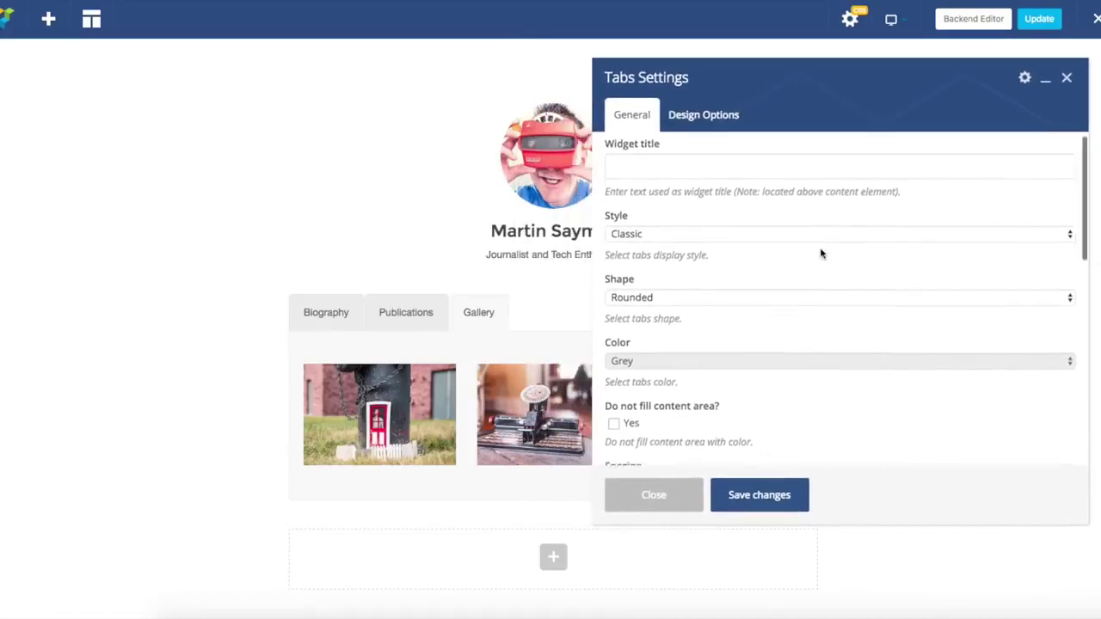
scroll(820, 247, down, 2)
scroll(820, 247, up, 1)
drag(766, 89, 718, 371)
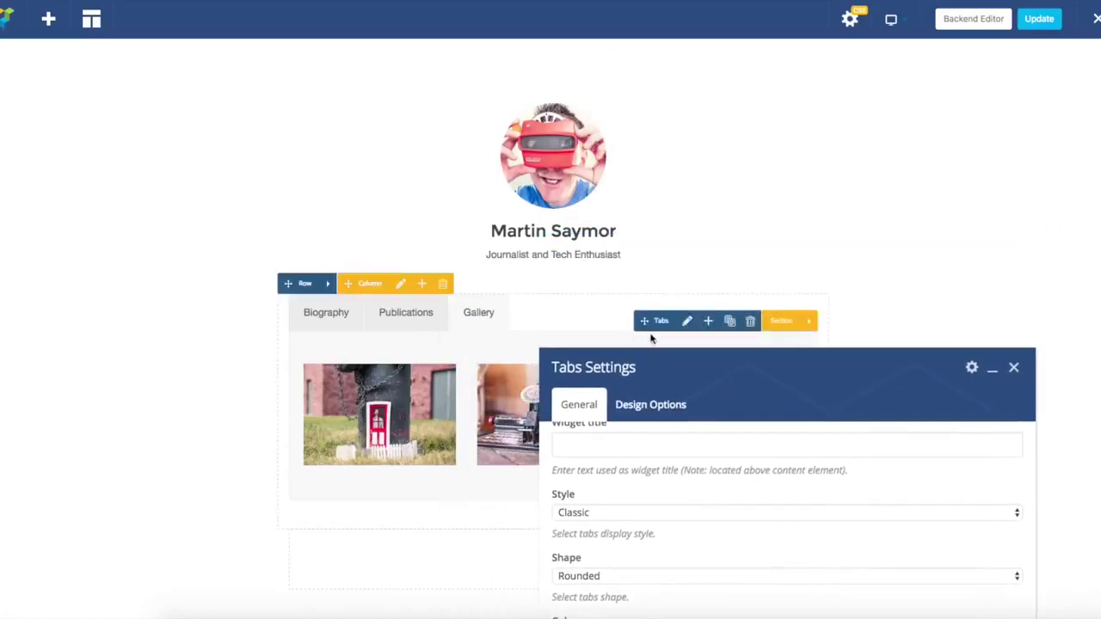
drag(718, 378, 731, 86)
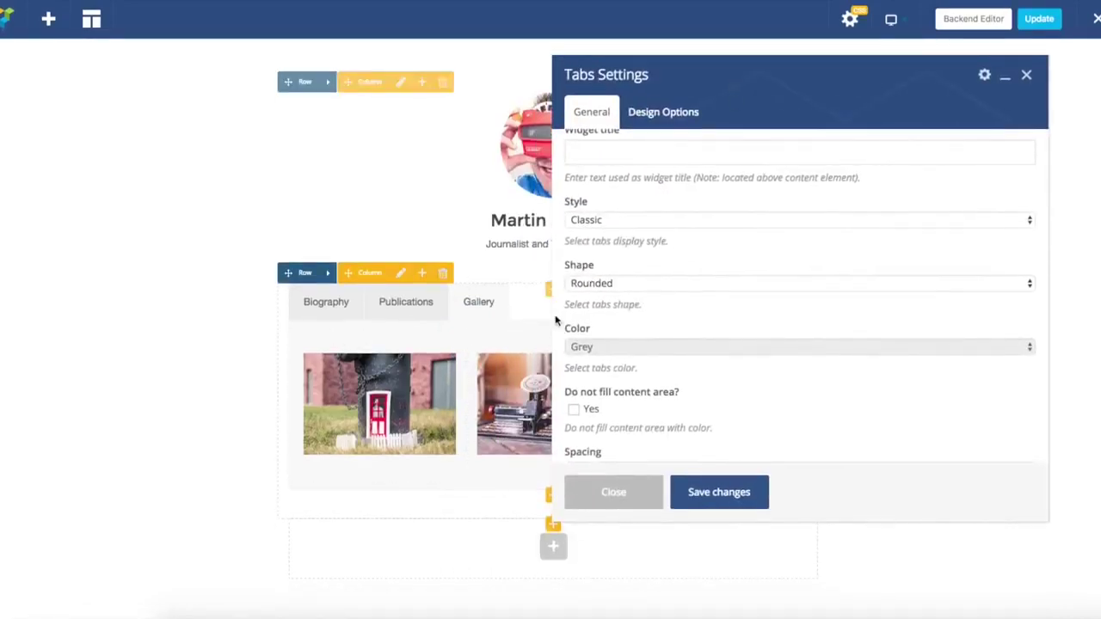
Enable 'Do not fill content area' for the tabs, save, and move the panel right
scroll(680, 359, down, 2)
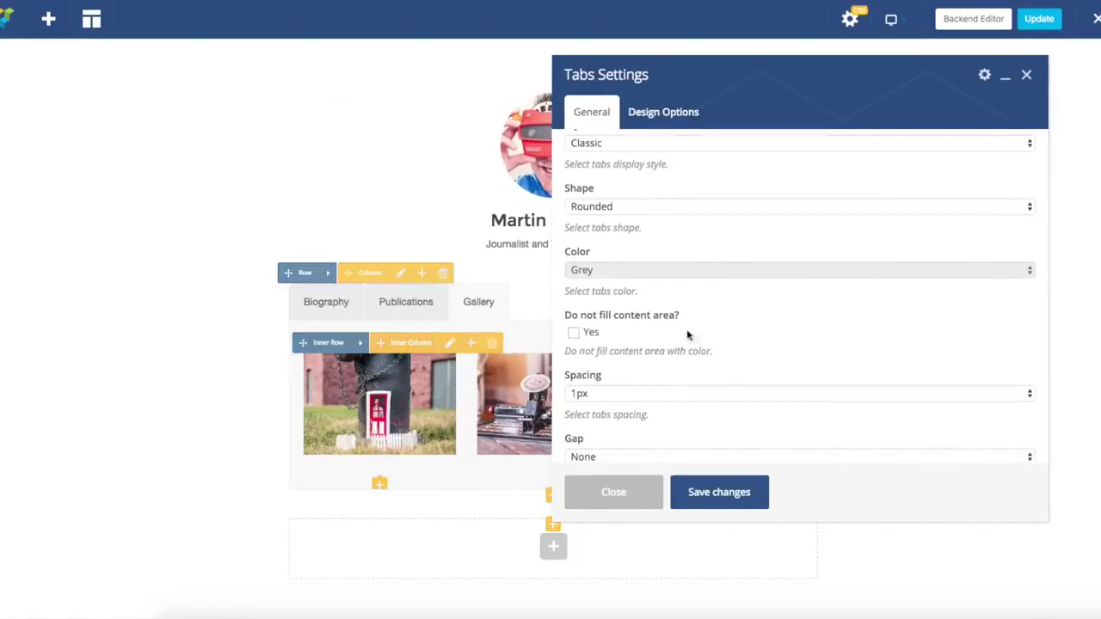
click(575, 334)
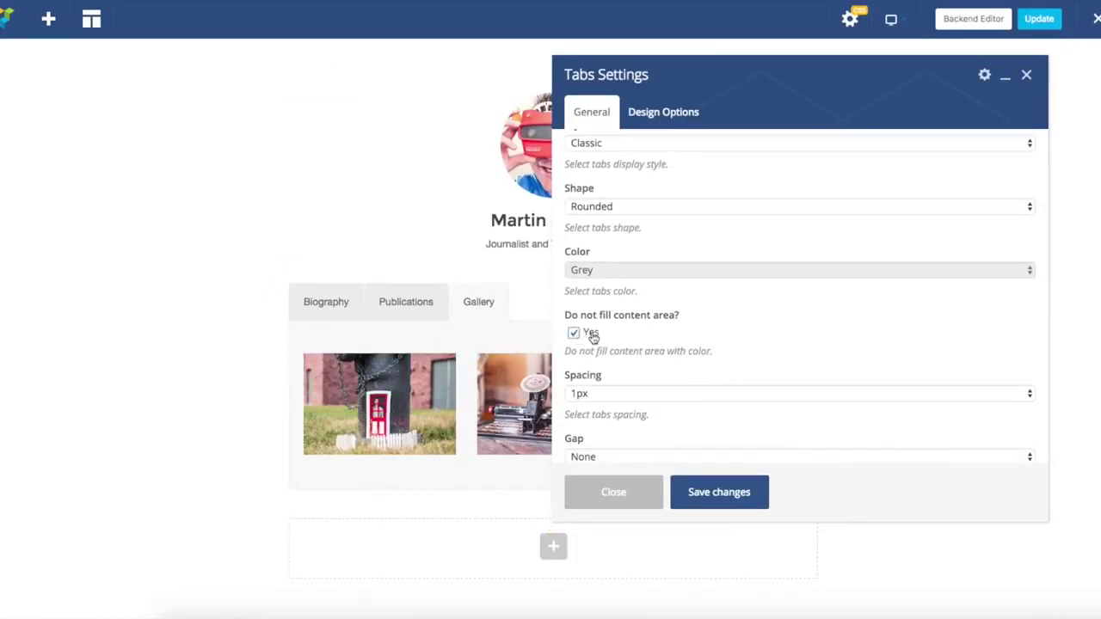
click(714, 492)
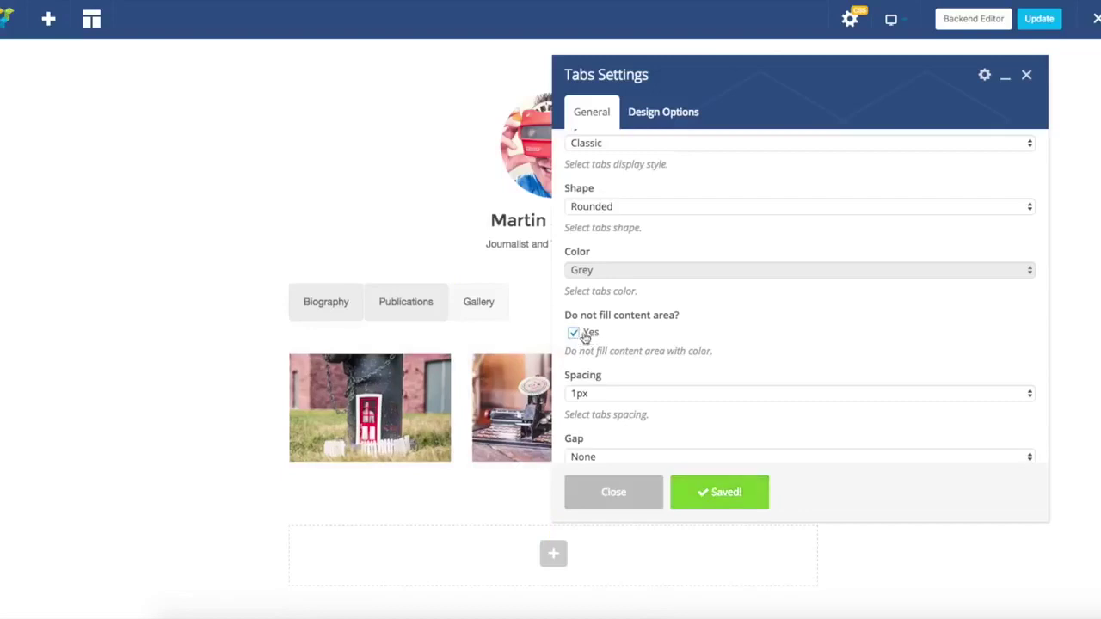
drag(743, 73, 862, 66)
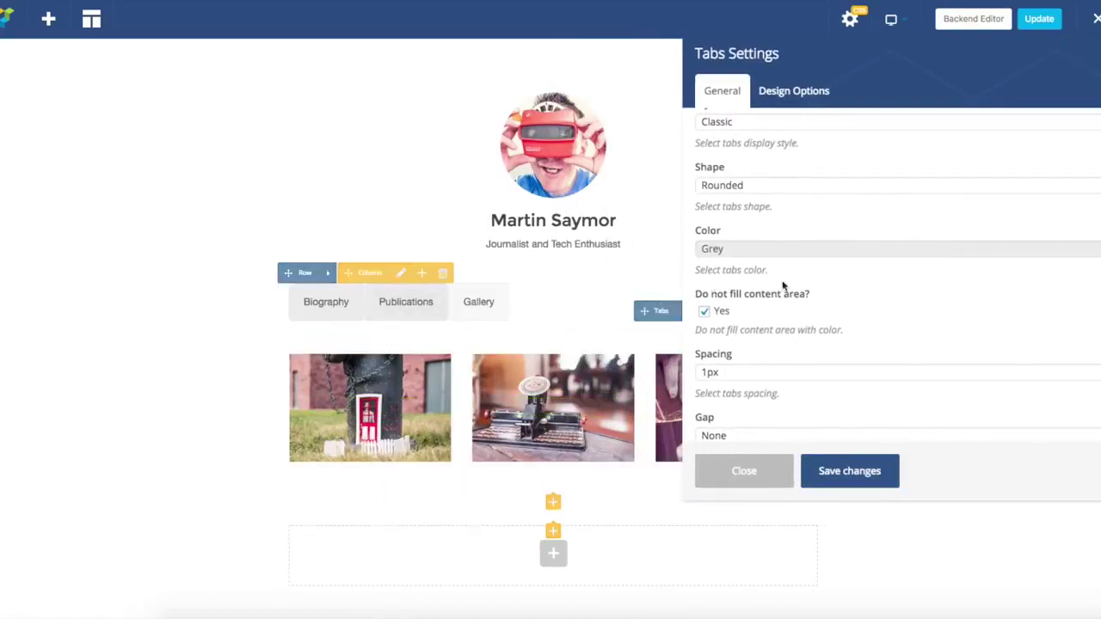
scroll(830, 329, down, 5)
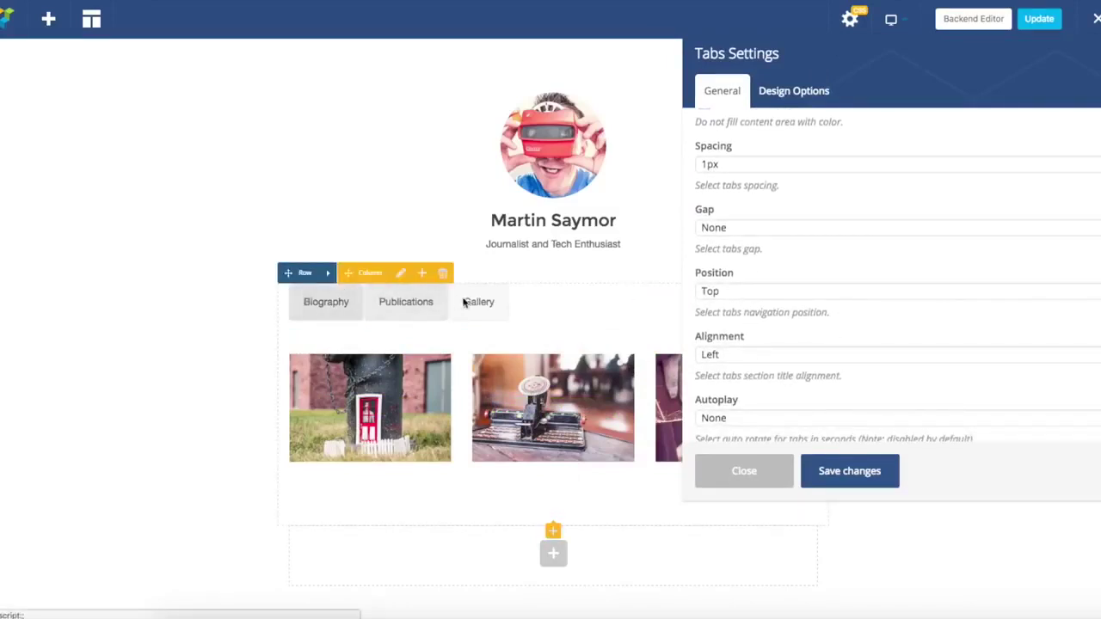
Set tab Alignment to Center and Spacing to None, saving each before closing
click(750, 358)
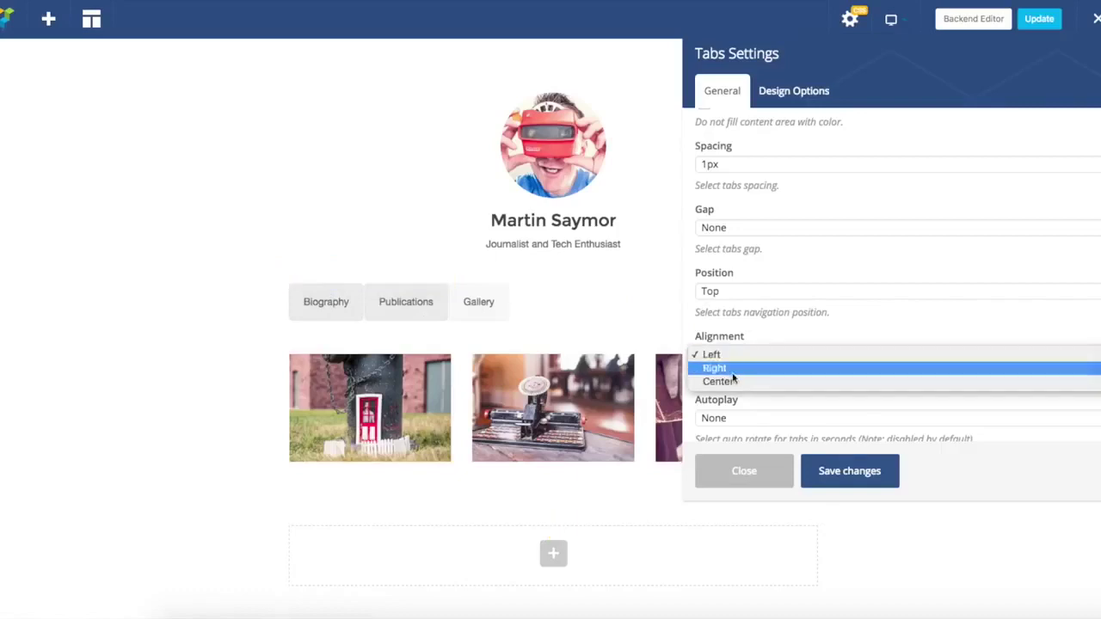
click(737, 384)
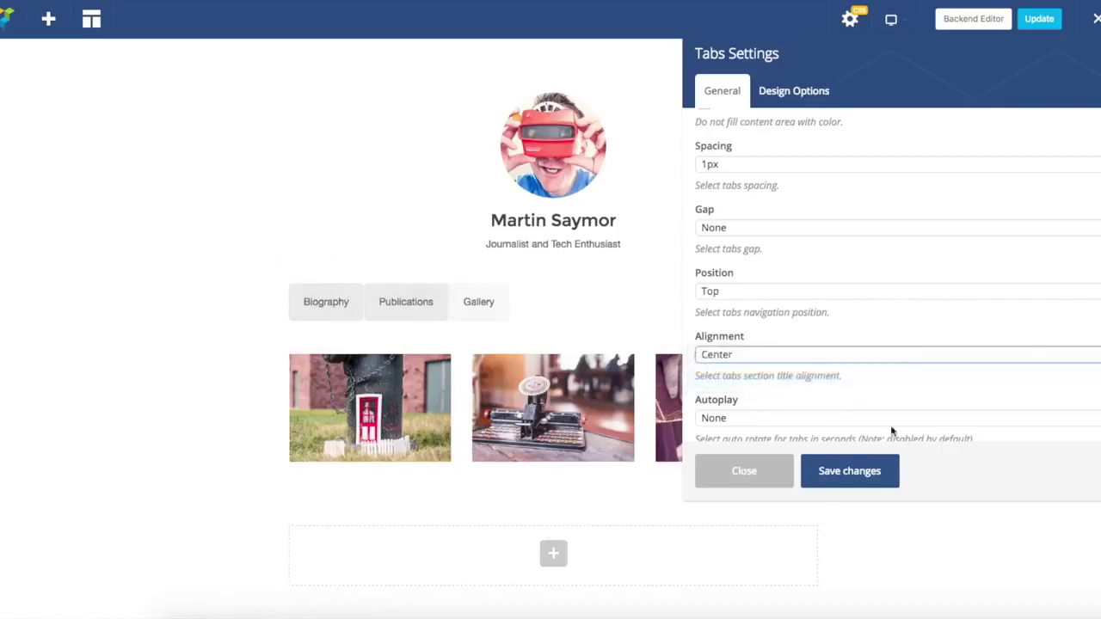
click(849, 473)
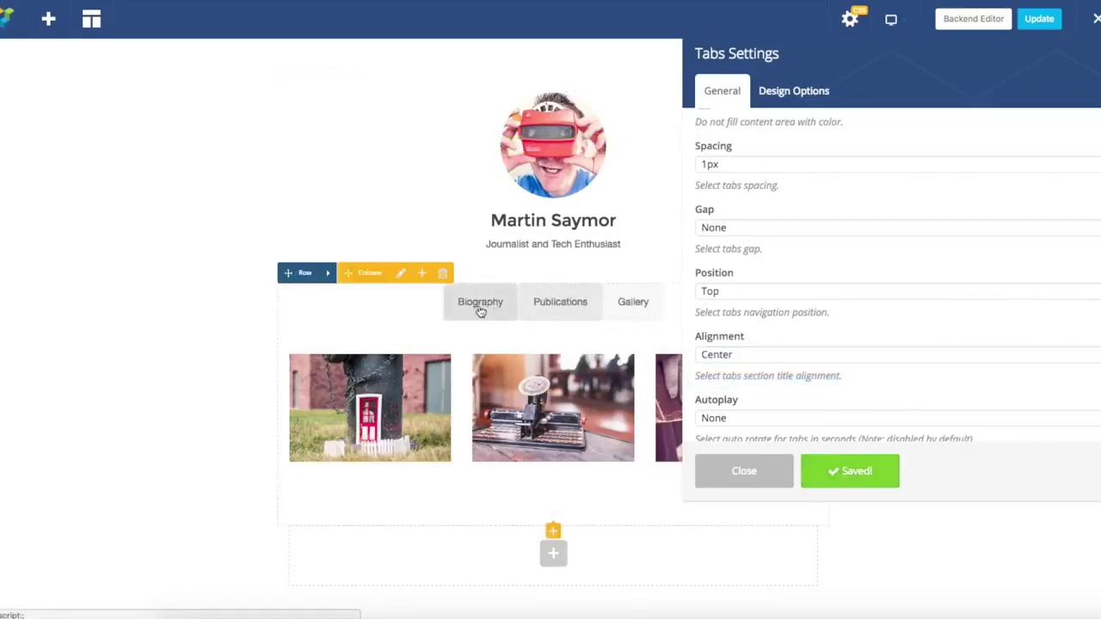
scroll(842, 267, up, 3)
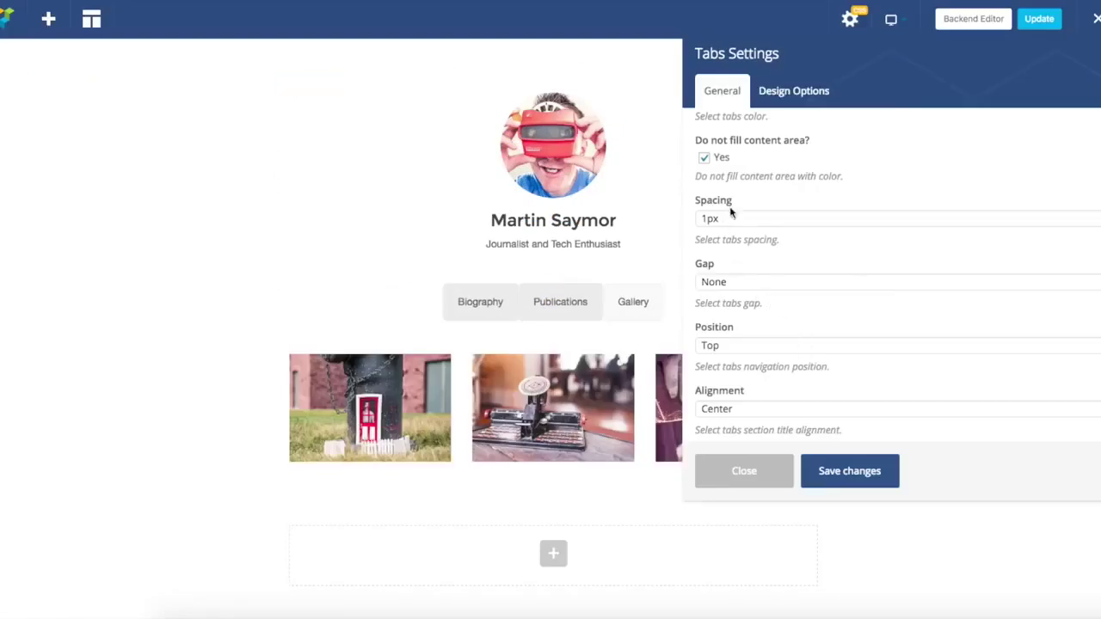
click(730, 217)
click(731, 210)
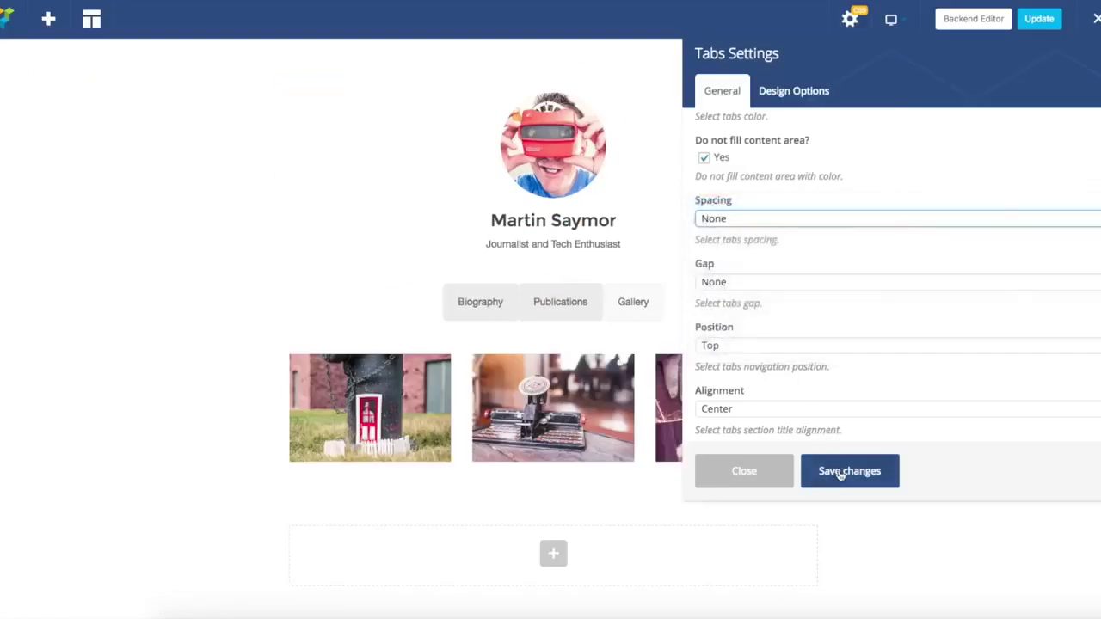
click(840, 473)
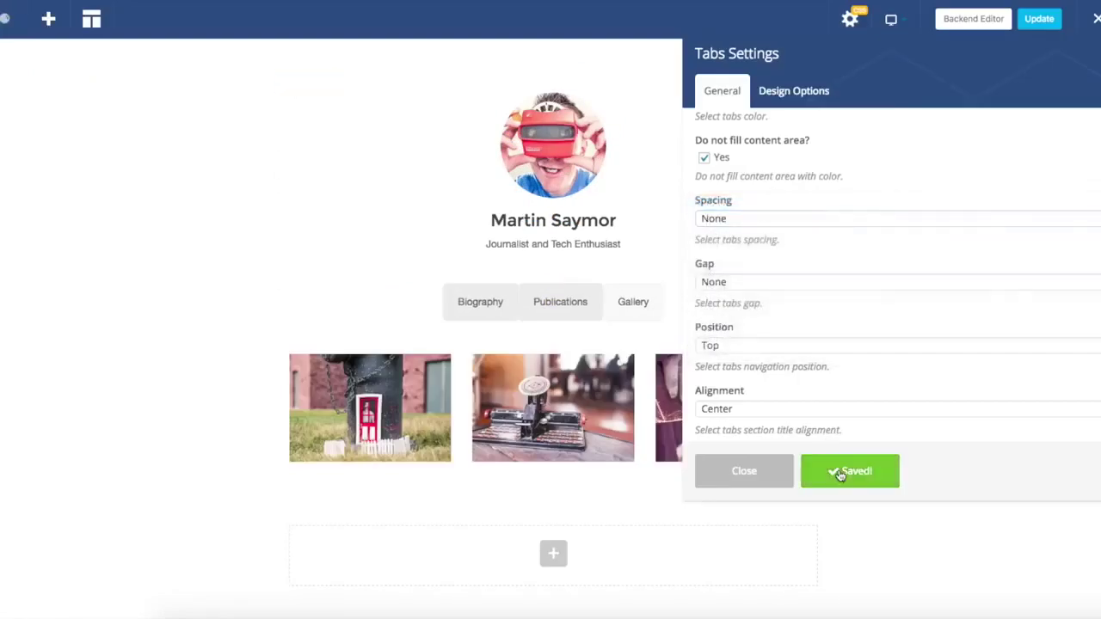
click(745, 472)
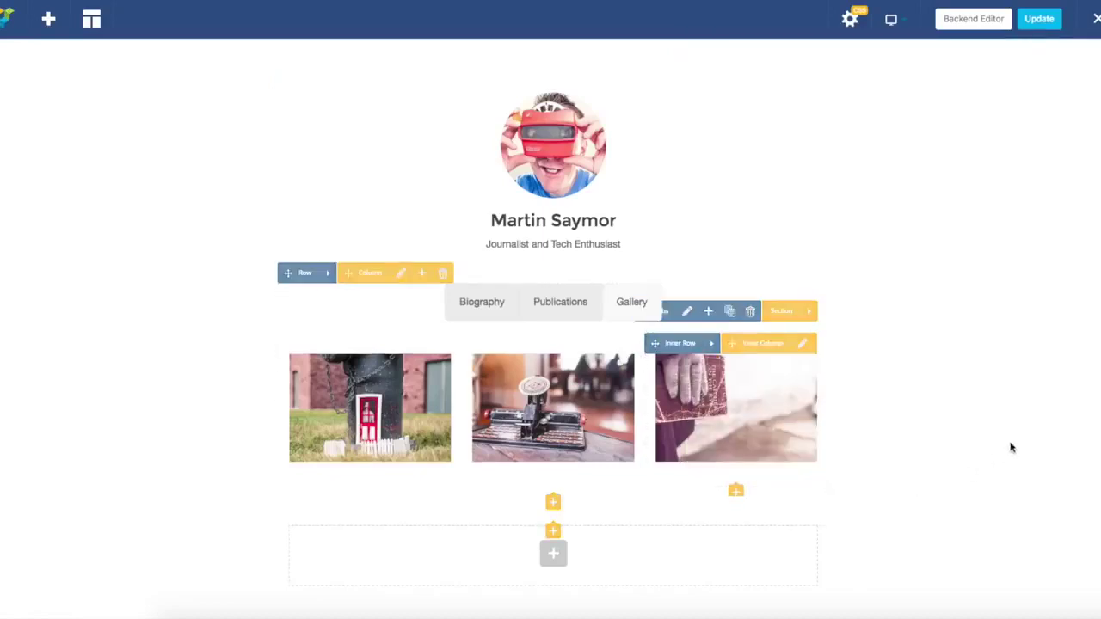
scroll(1011, 447, down, 1)
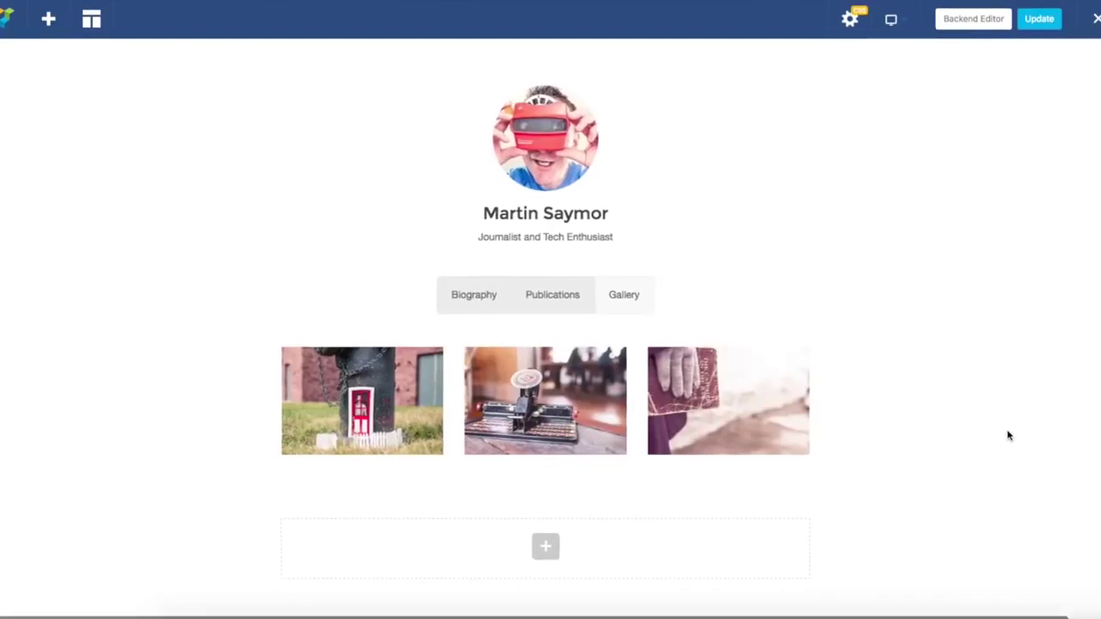
mouse_move(579, 303)
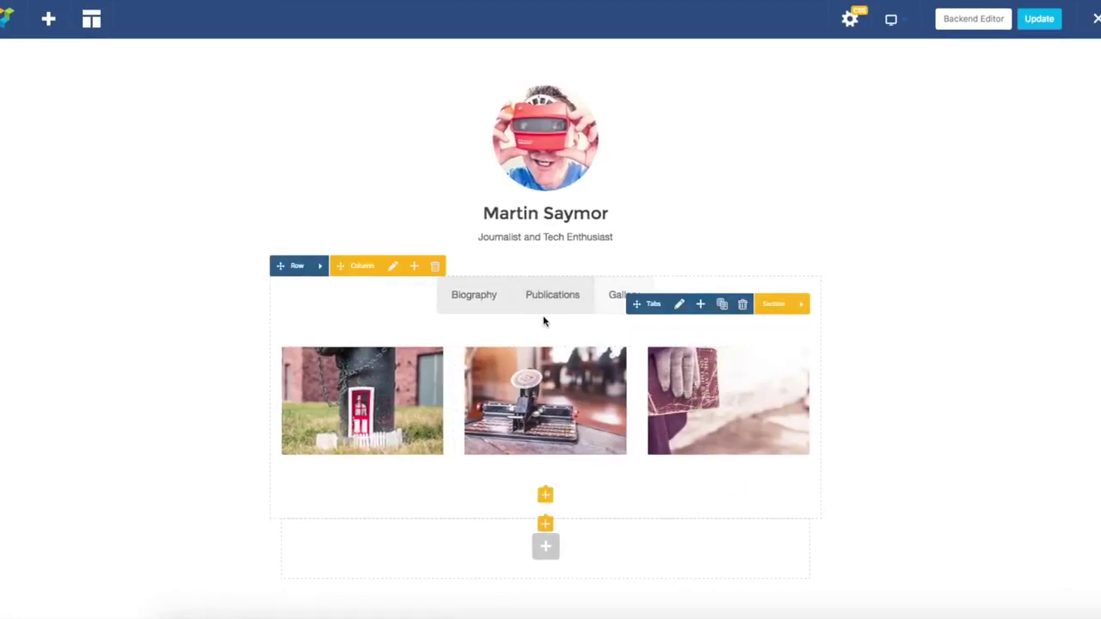